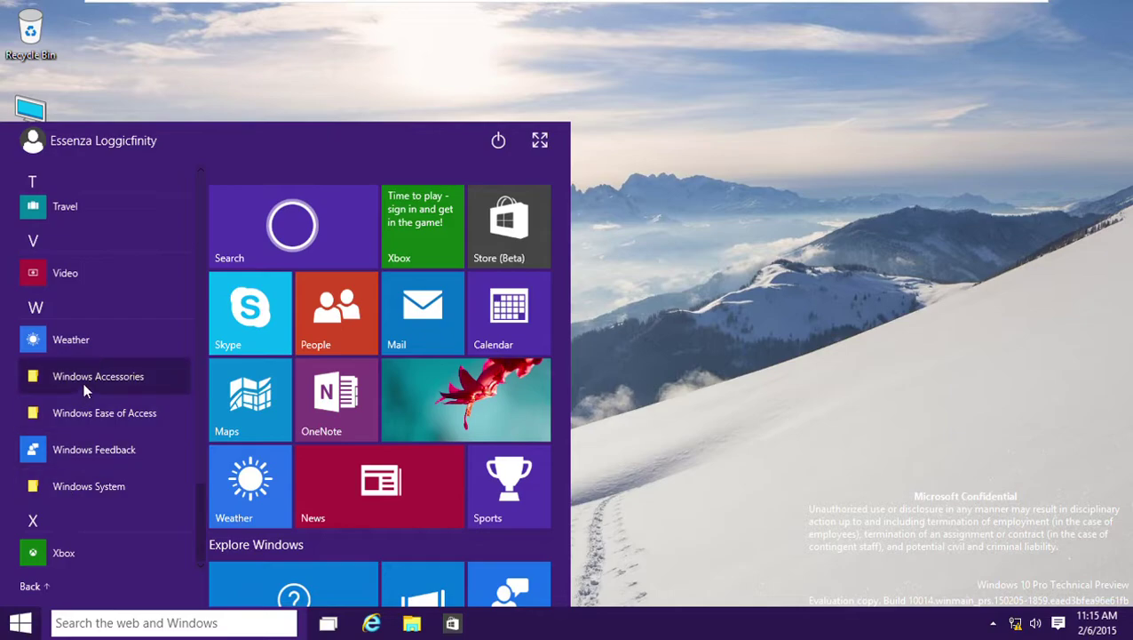
Step: Open Sound Recorder from the Windows Accessories apps
scroll(107, 481, "down", 2)
scroll(107, 481, "down", 3)
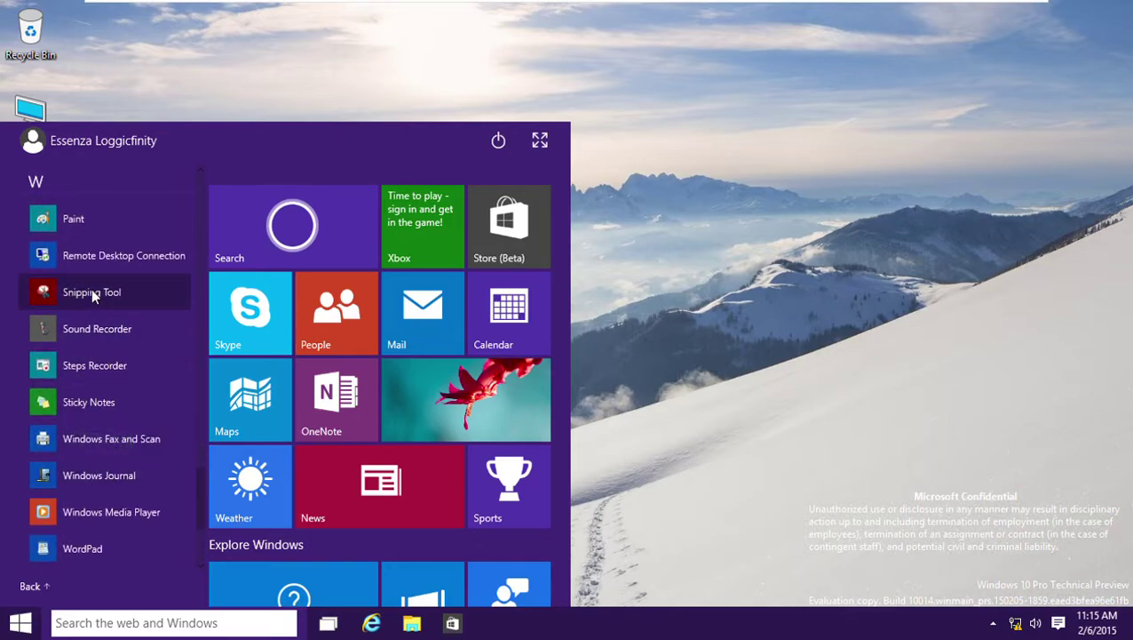
left_click(111, 342)
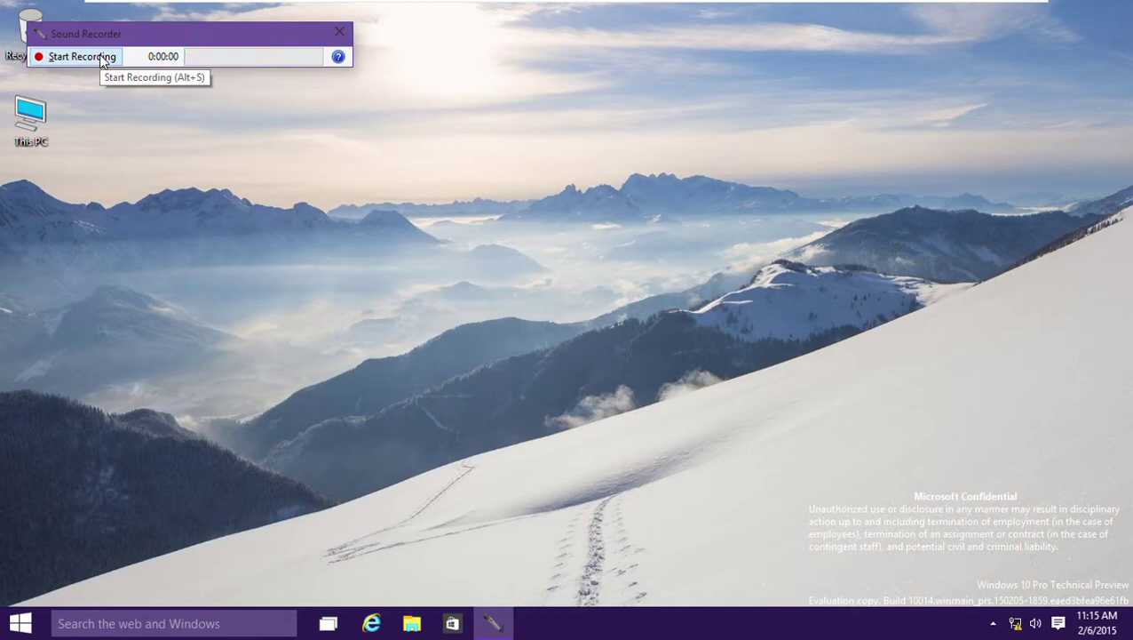
Step: Record a short audio clip and save it in Documents as Untitled, a Windows Media Audio File
left_click(101, 58)
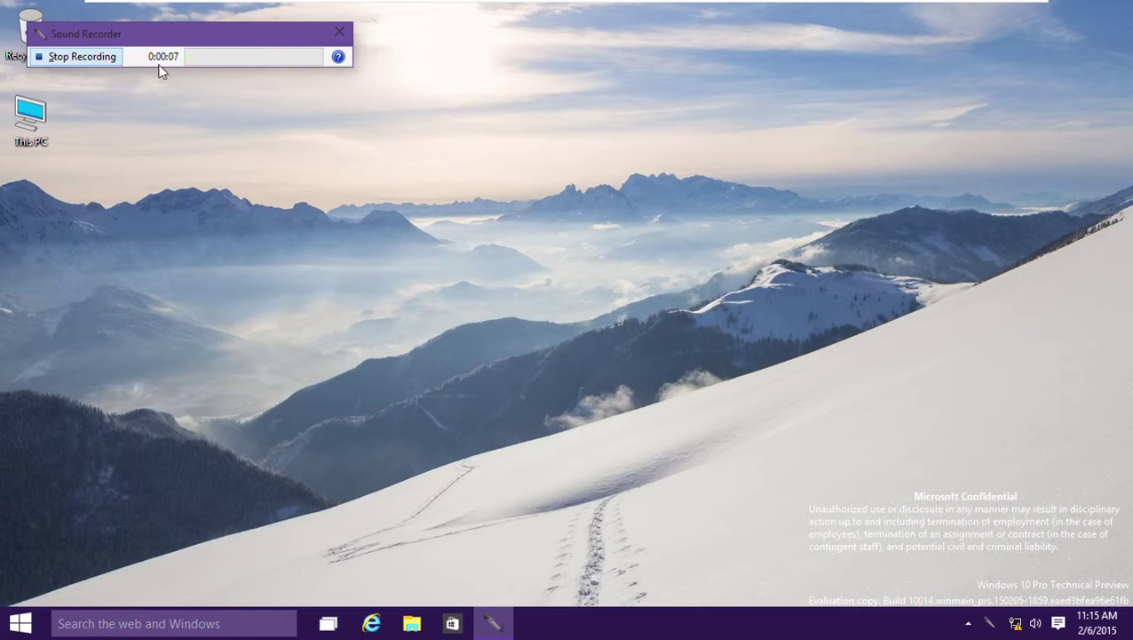
left_click(105, 64)
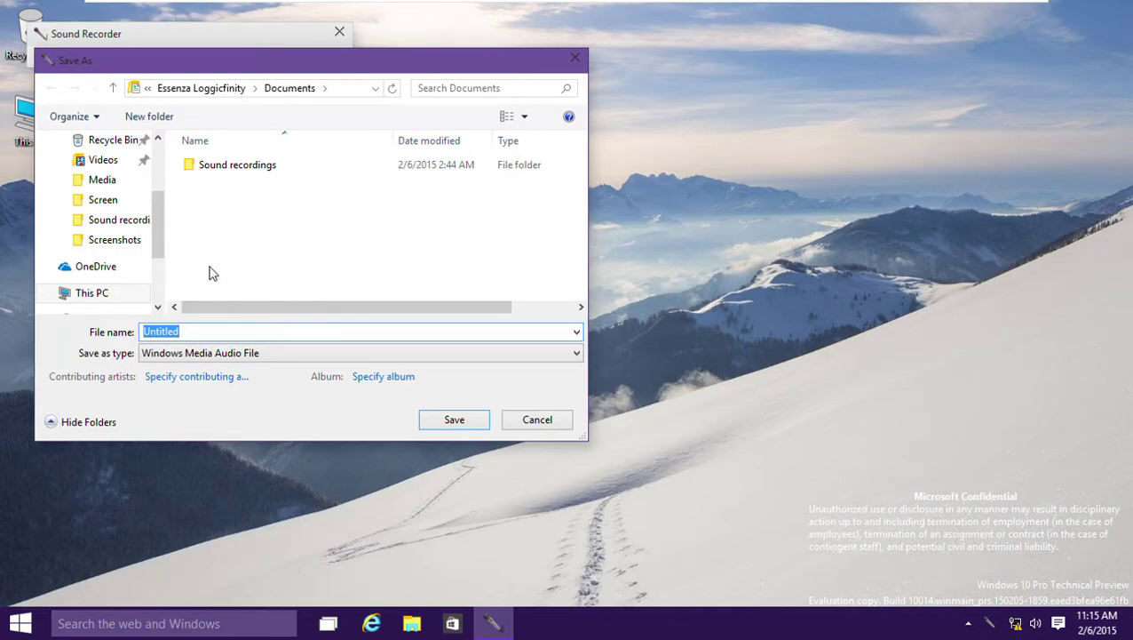
left_click(432, 419)
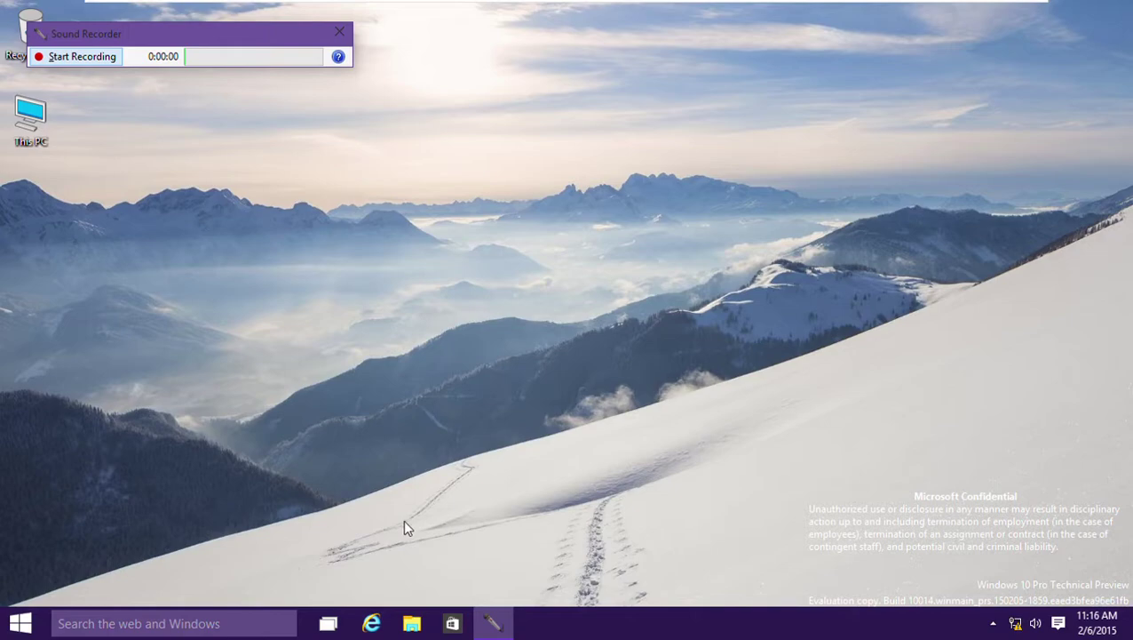
Step: Switch to File Explorer, open the recent Untitled recording in the Music app, and close the player
left_click(412, 622)
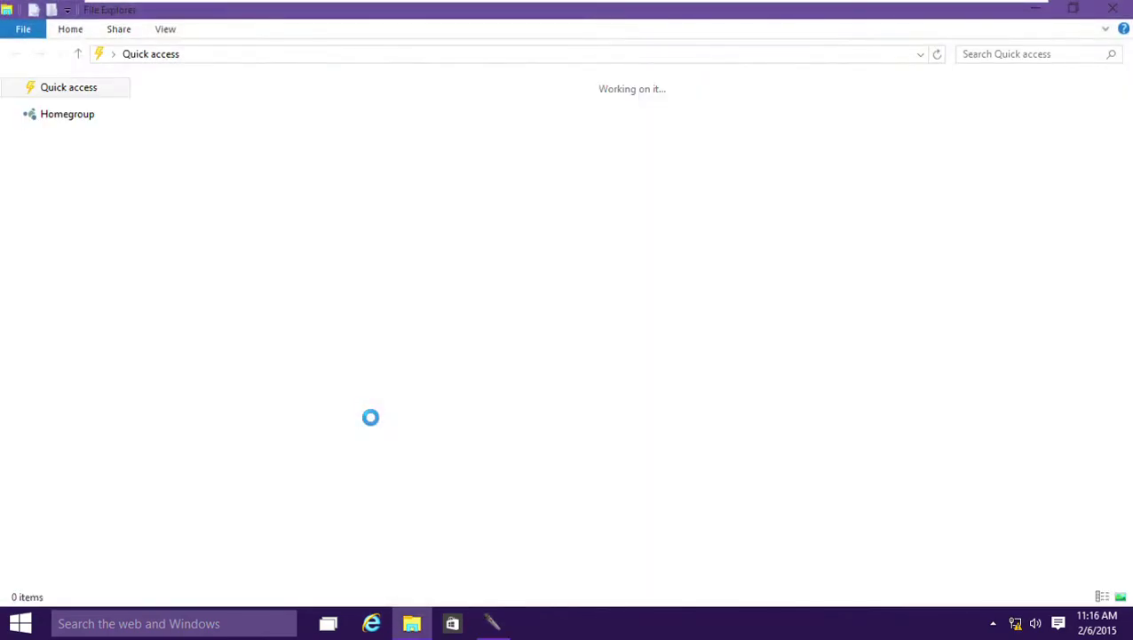
left_click(230, 311)
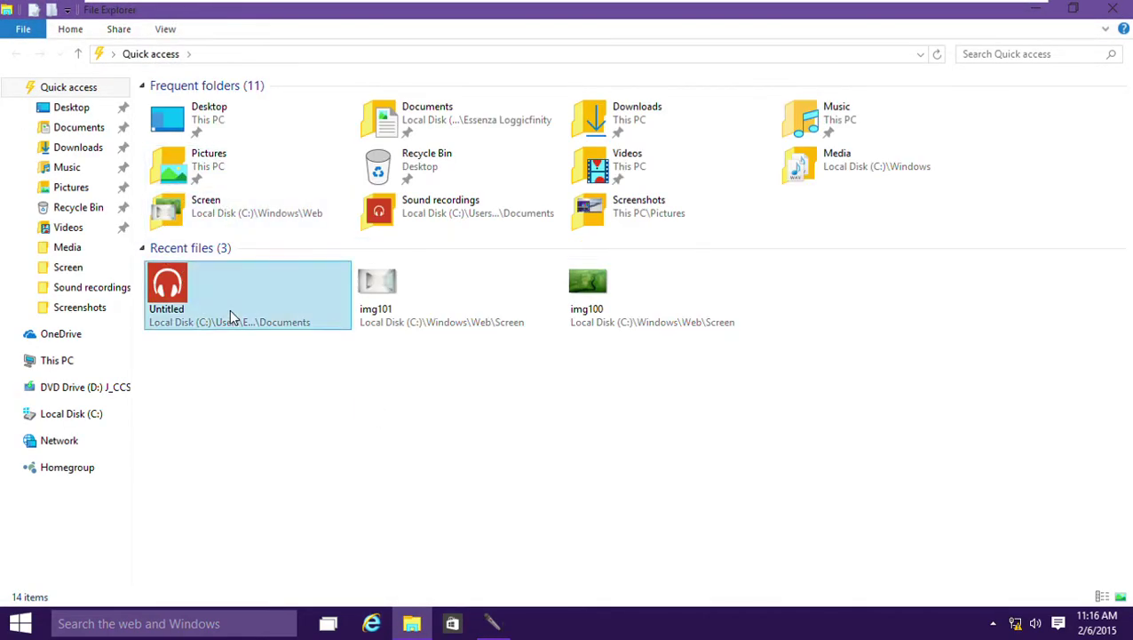
double_click(229, 311)
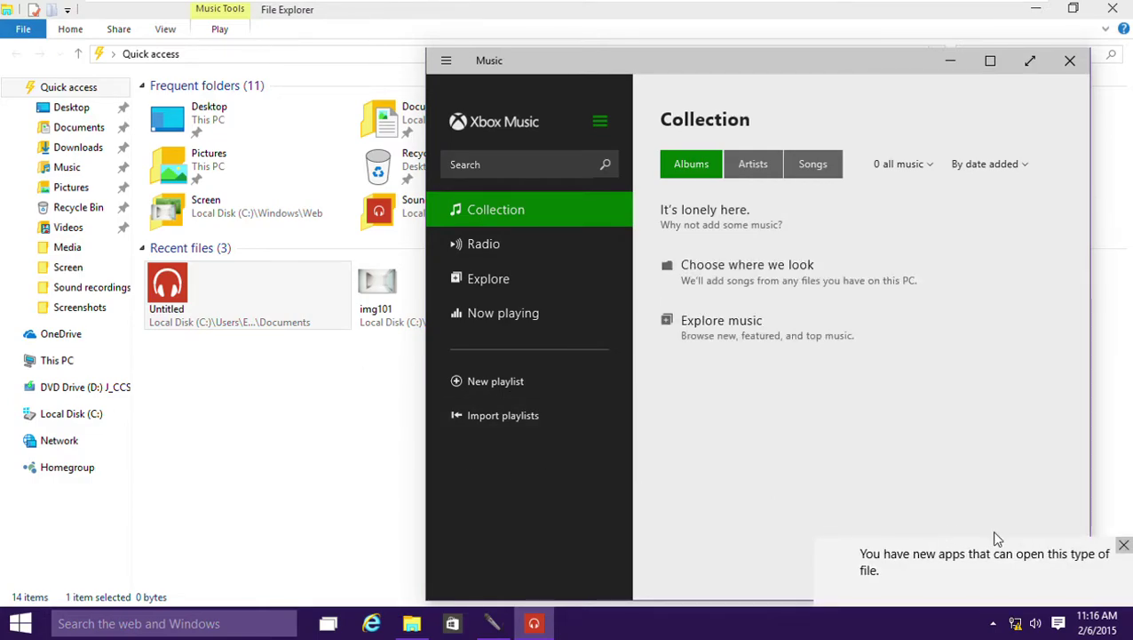
left_click(1123, 545)
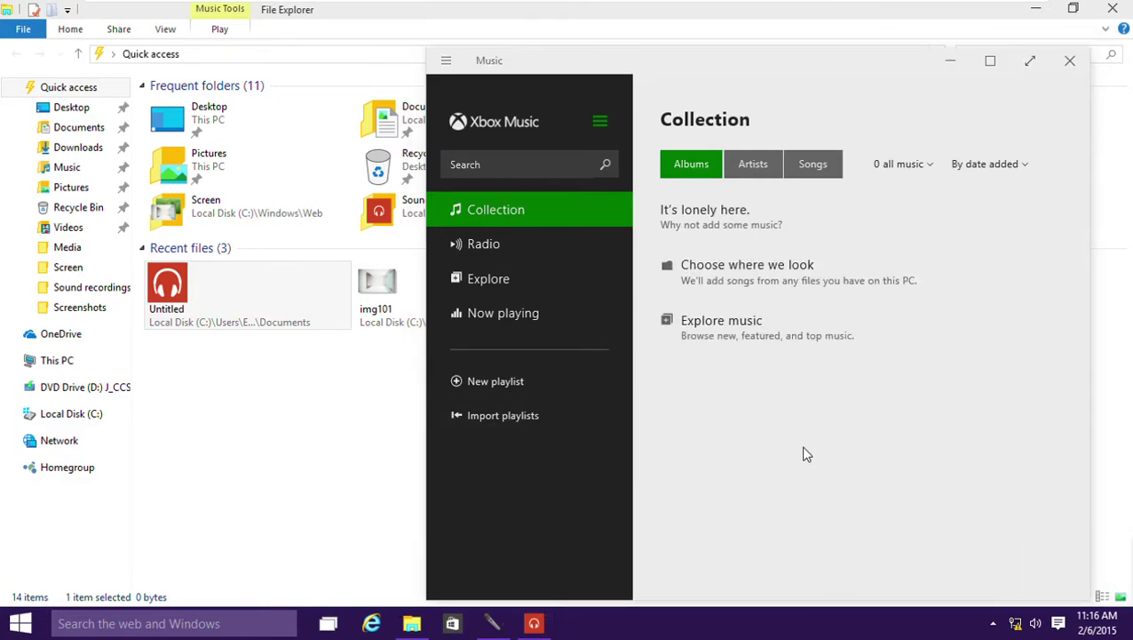
left_click(675, 401)
key("alt+F4")
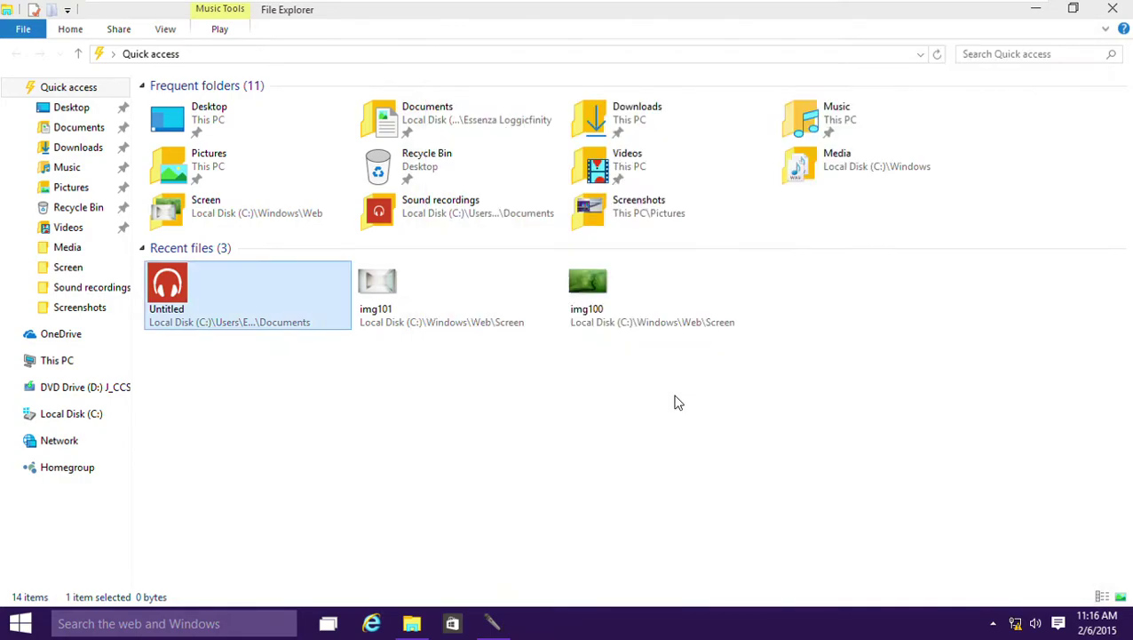
Step: Reopen the Untitled recording, play it back in the Music app, and close the app
double_click(282, 296)
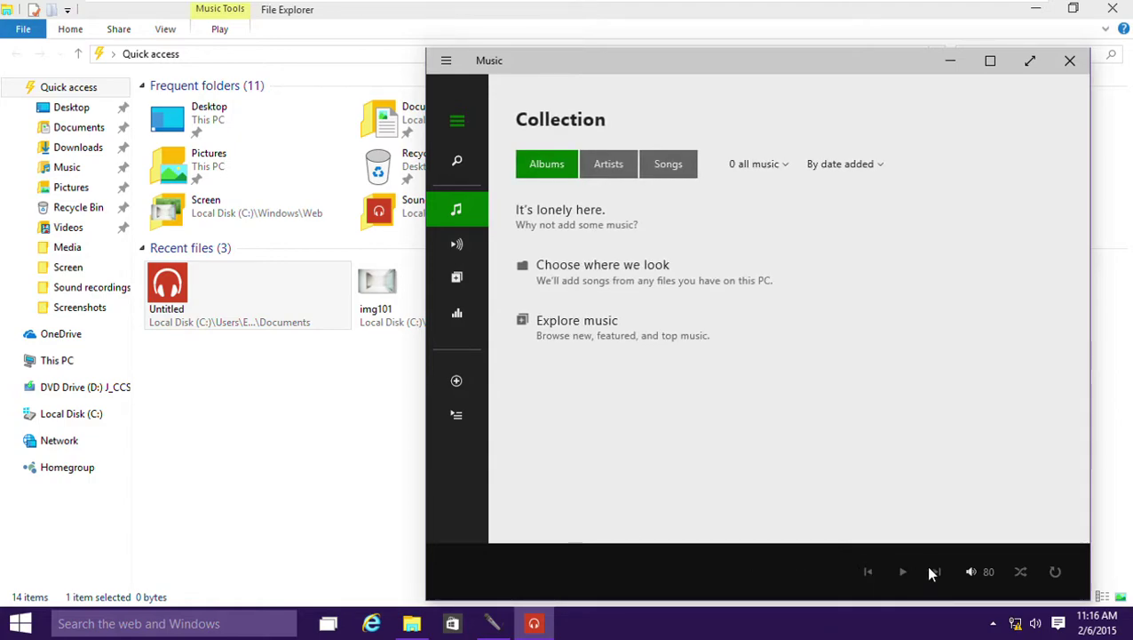
left_click(901, 571)
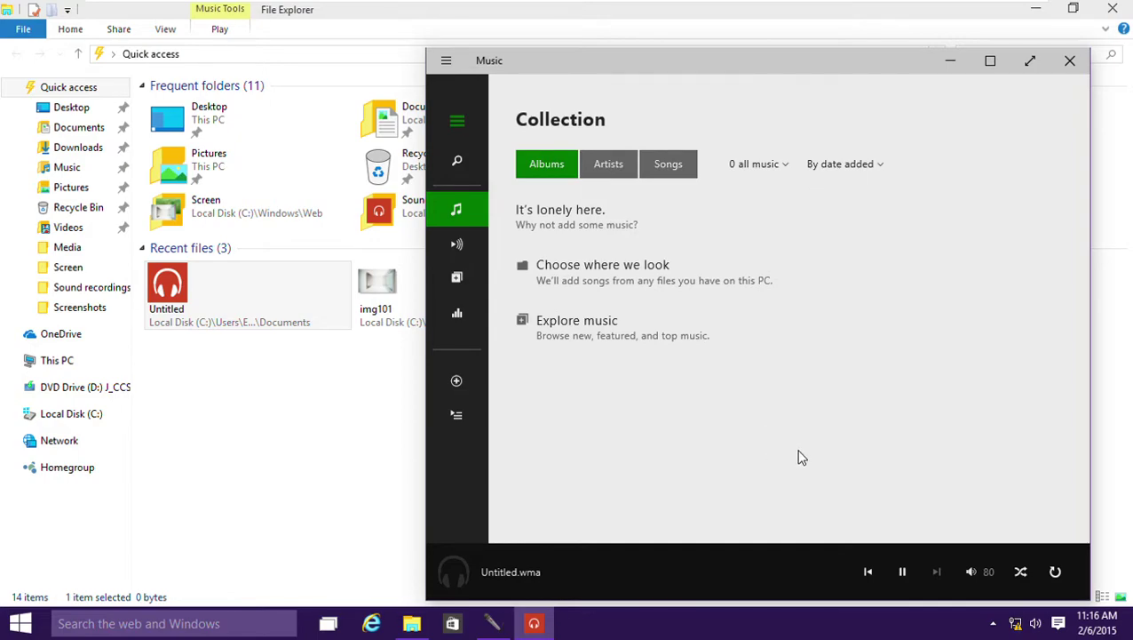
key("alt+F4")
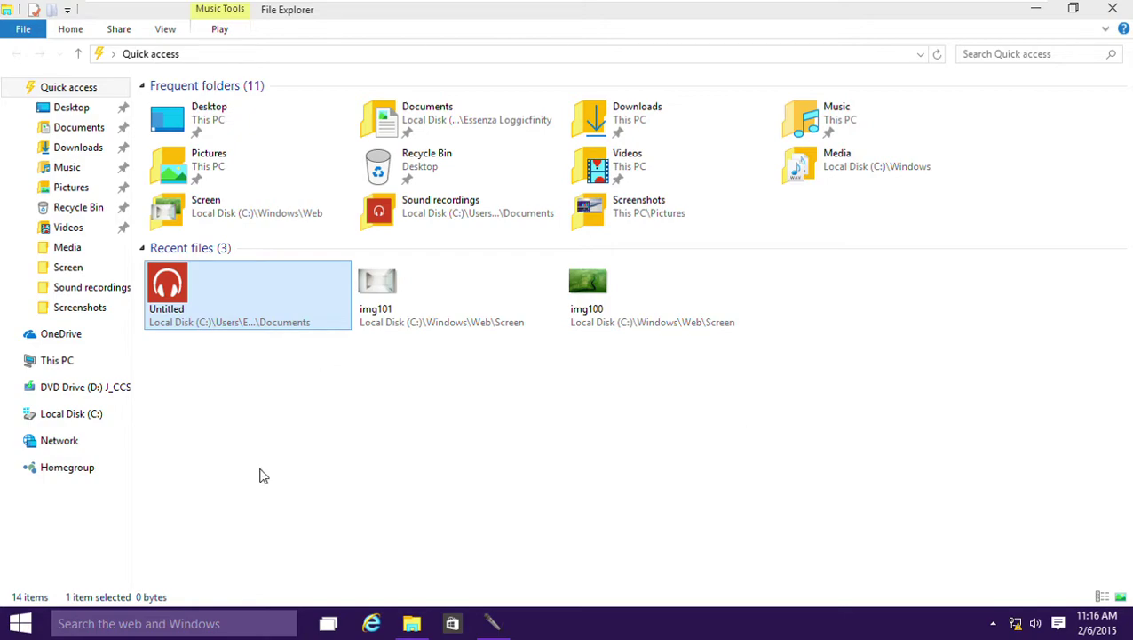
Step: Delete the Untitled recording from the recent files and close File Explorer
left_click(412, 445)
key("alt")
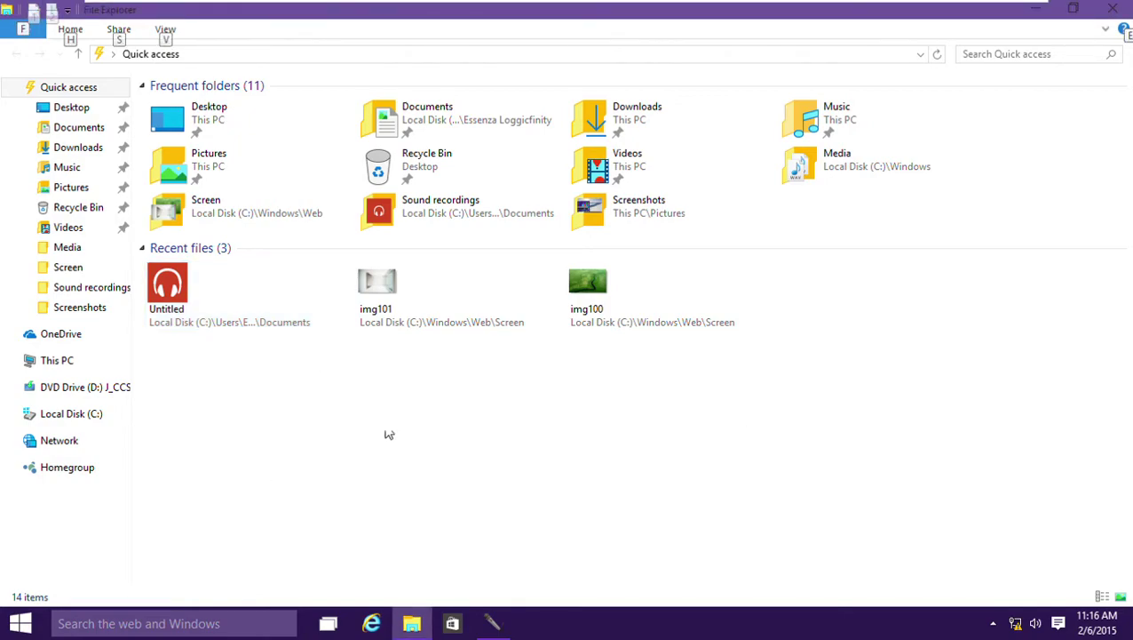
left_click(224, 316)
key("Delete")
key("Return")
key("alt+F4")
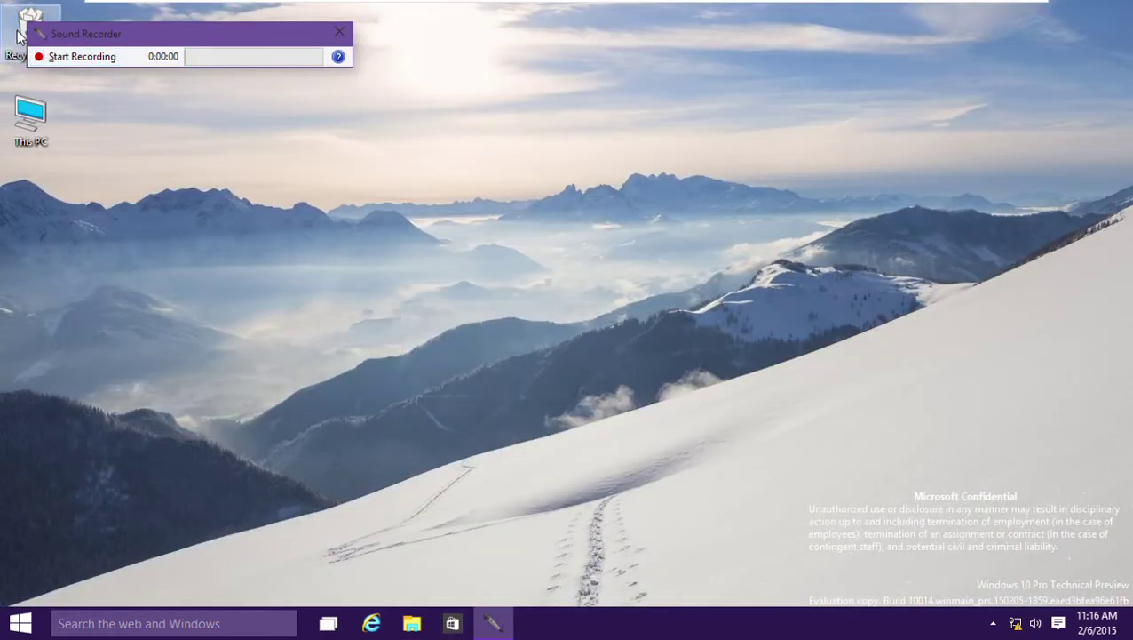
Step: Empty the Recycle Bin and close Sound Recorder
right_click(19, 35)
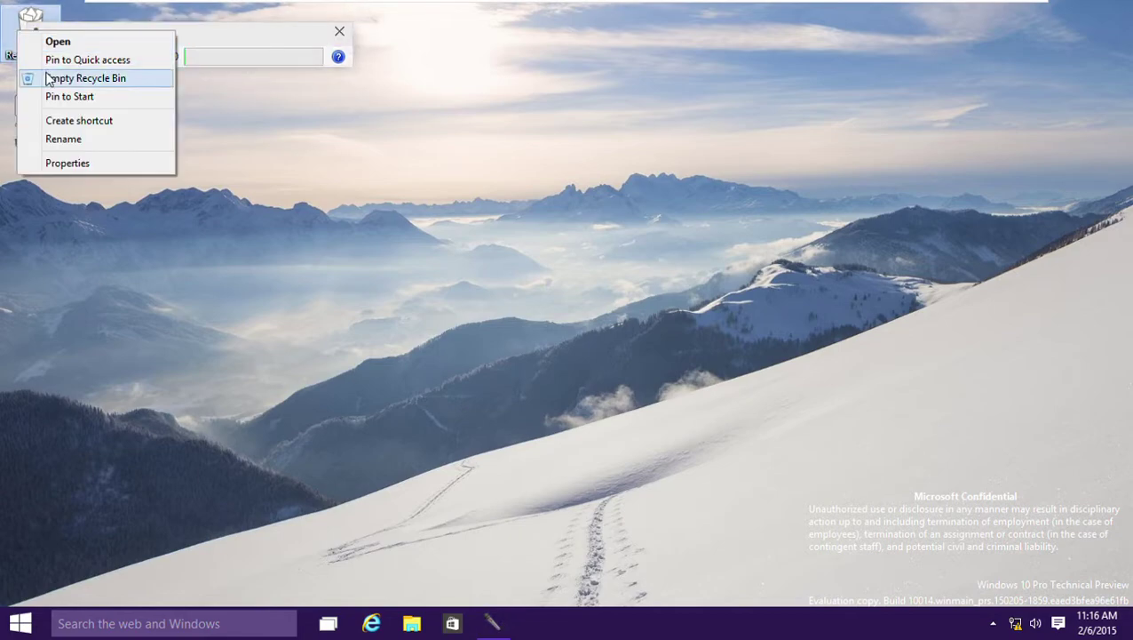
left_click(80, 78)
key("Return")
left_click(108, 41)
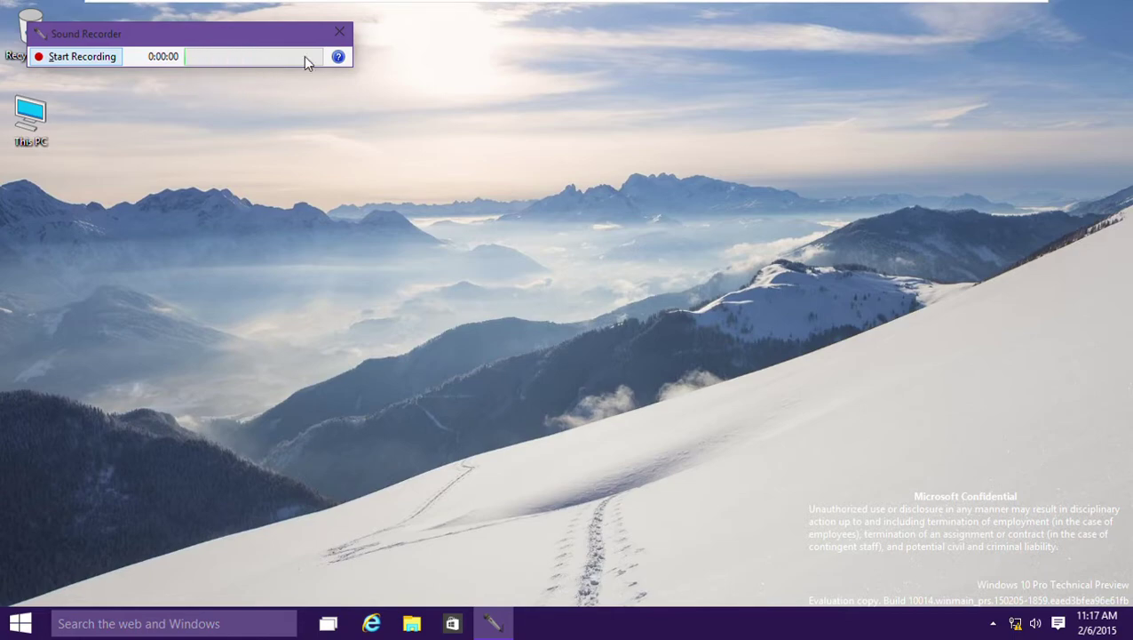
left_click(339, 38)
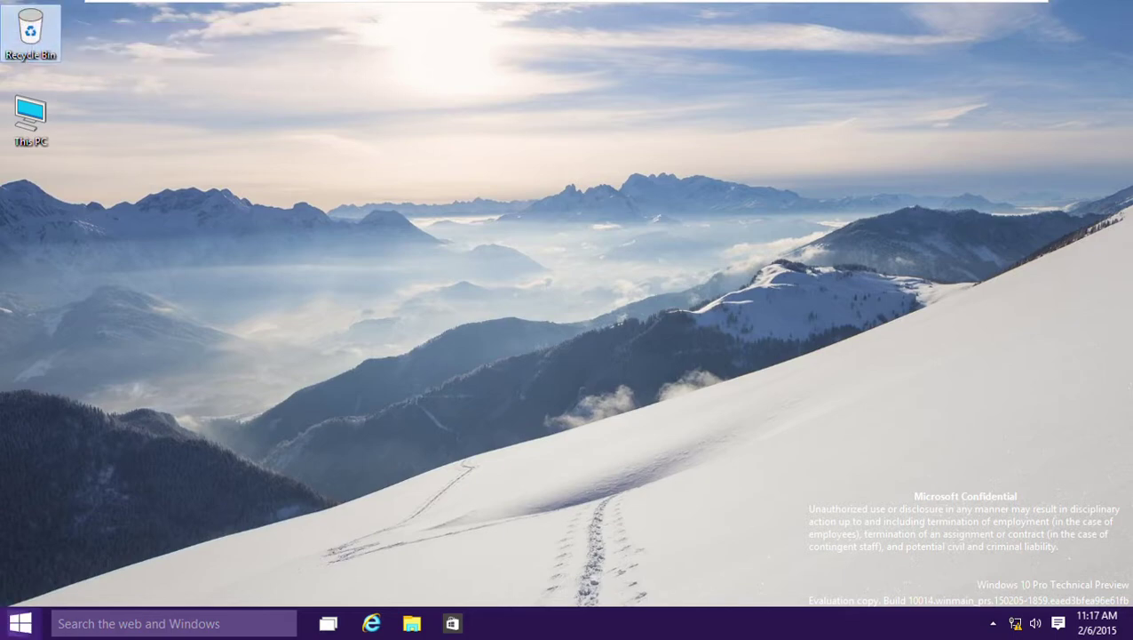
Step: Open Steps Recorder from the Windows Accessories group in the full list of apps
left_click(20, 623)
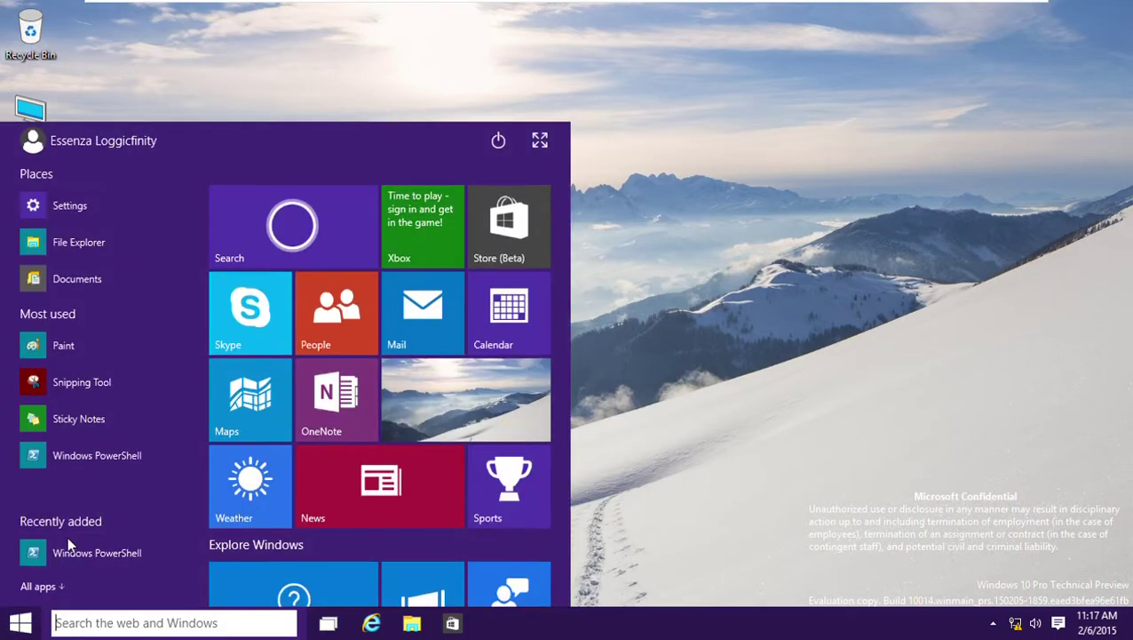
left_click(65, 579)
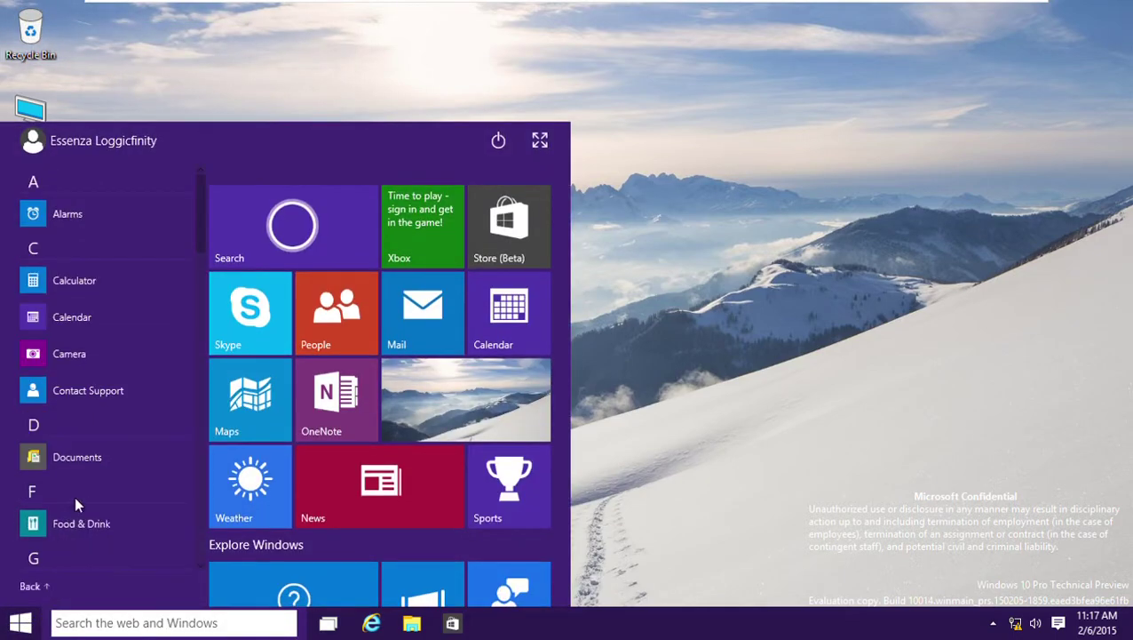
scroll(74, 502, "down", 5)
scroll(75, 495, "down", 10)
left_click(77, 398)
left_click(77, 398)
left_click(65, 380)
scroll(63, 377, "down", 5)
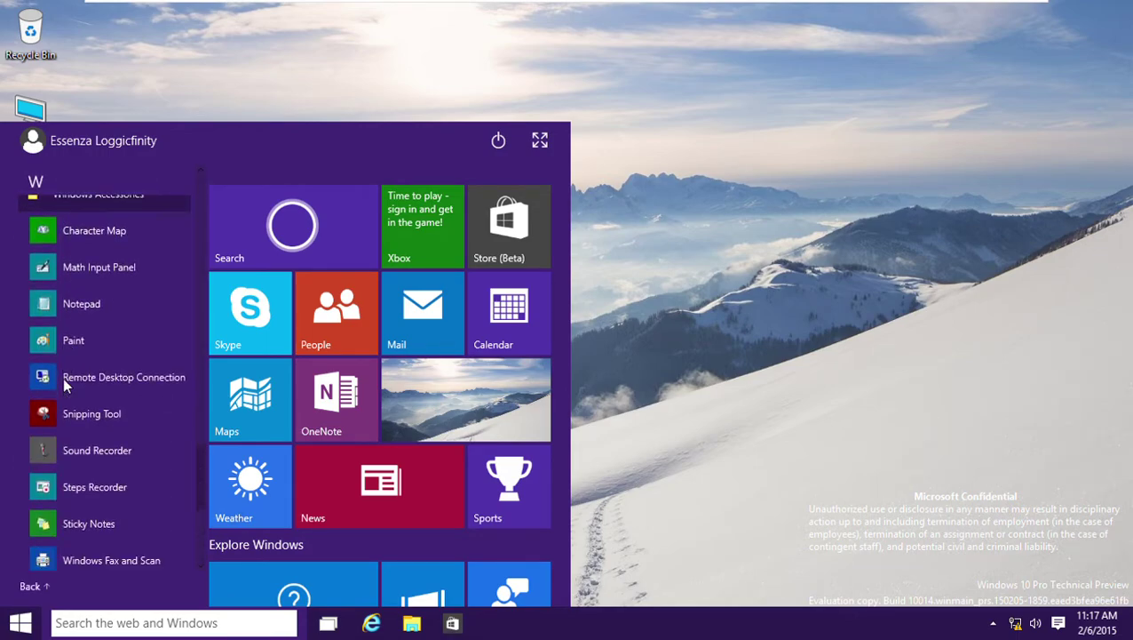
left_click(78, 259)
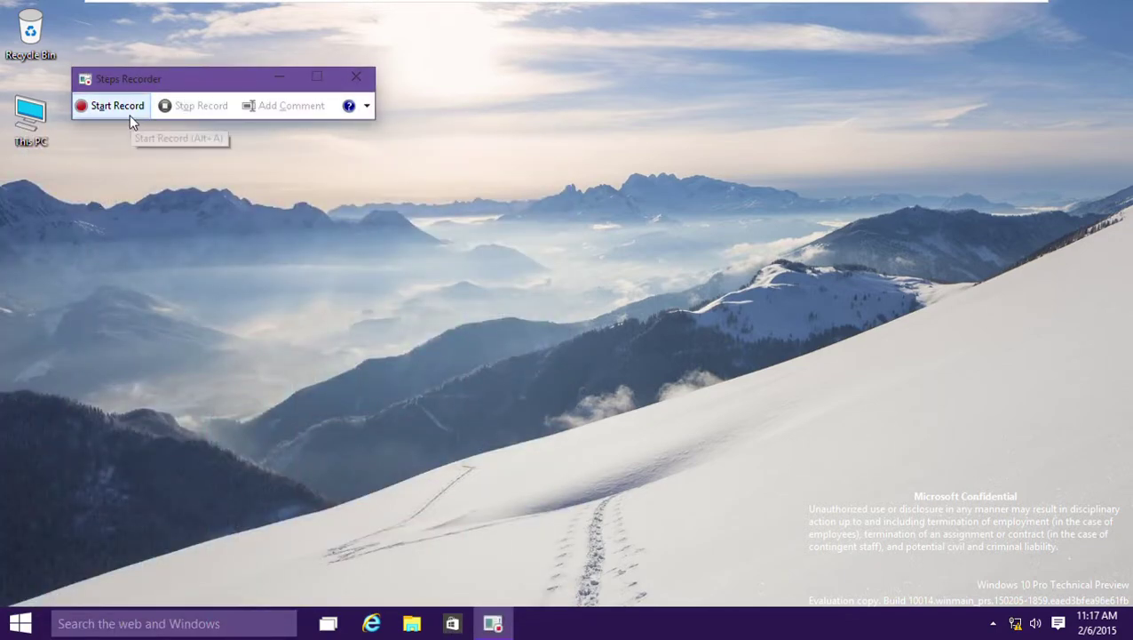
Step: Start a steps recording and add the comment "kernel name" to it
left_click(114, 107)
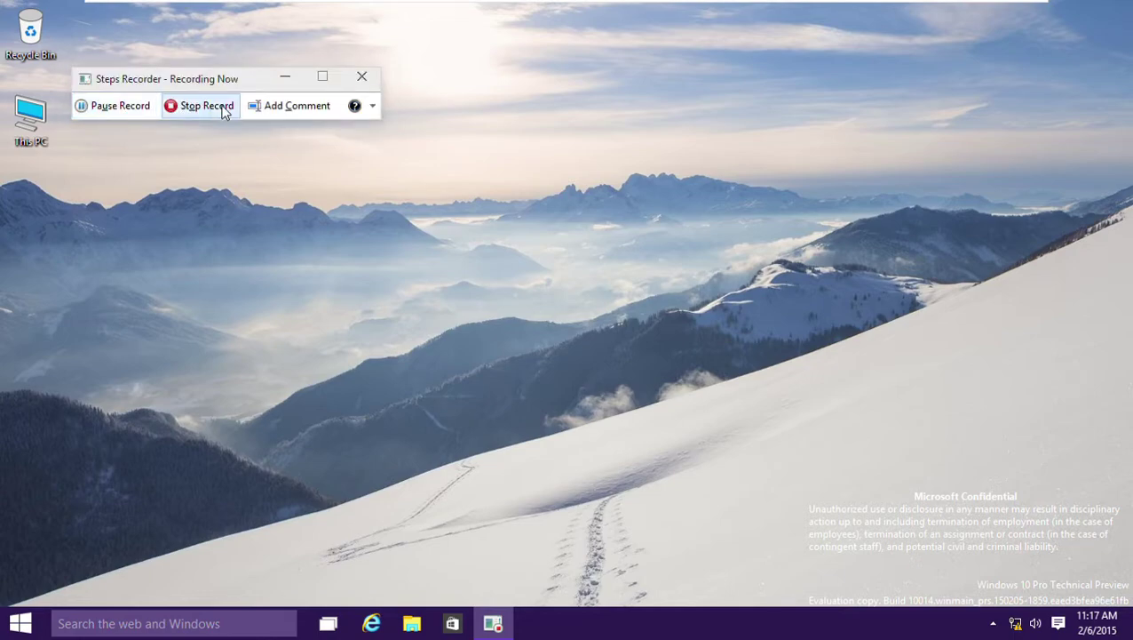
left_click(260, 106)
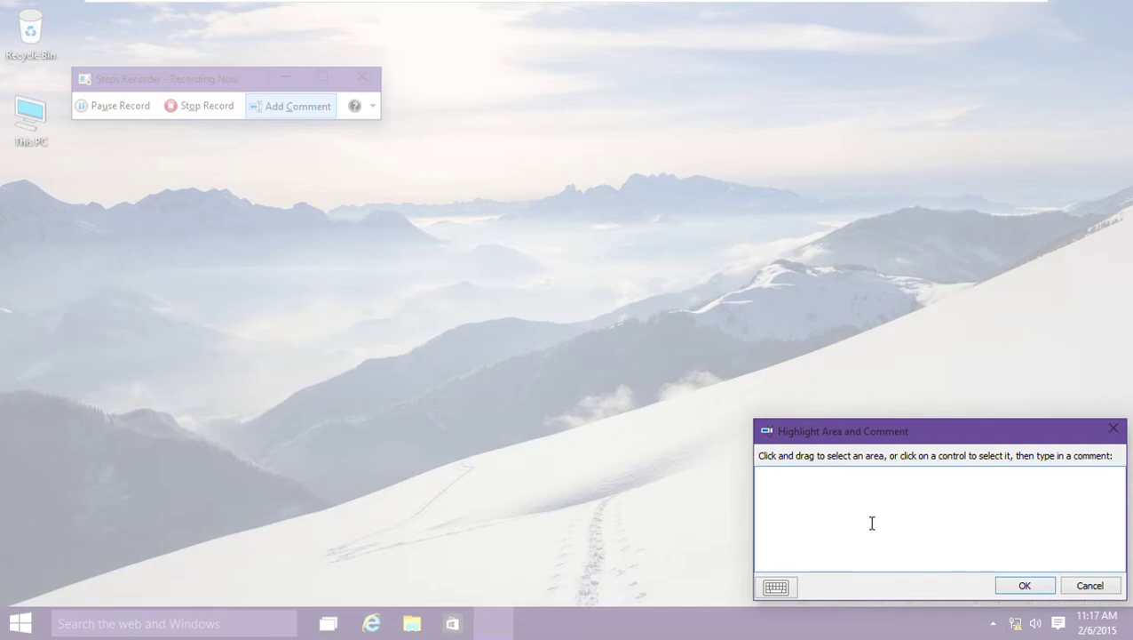
type("kernel name")
key("Return")
left_click(1008, 592)
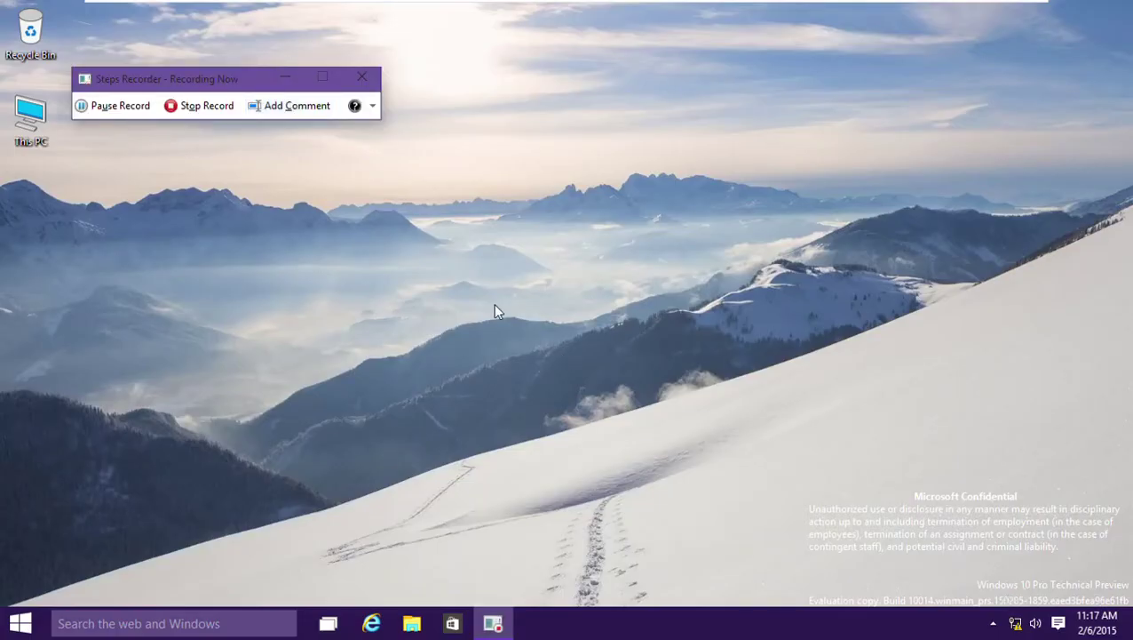
Step: Pause and resume the steps recording, and stop it to review the recorded steps
left_click(103, 110)
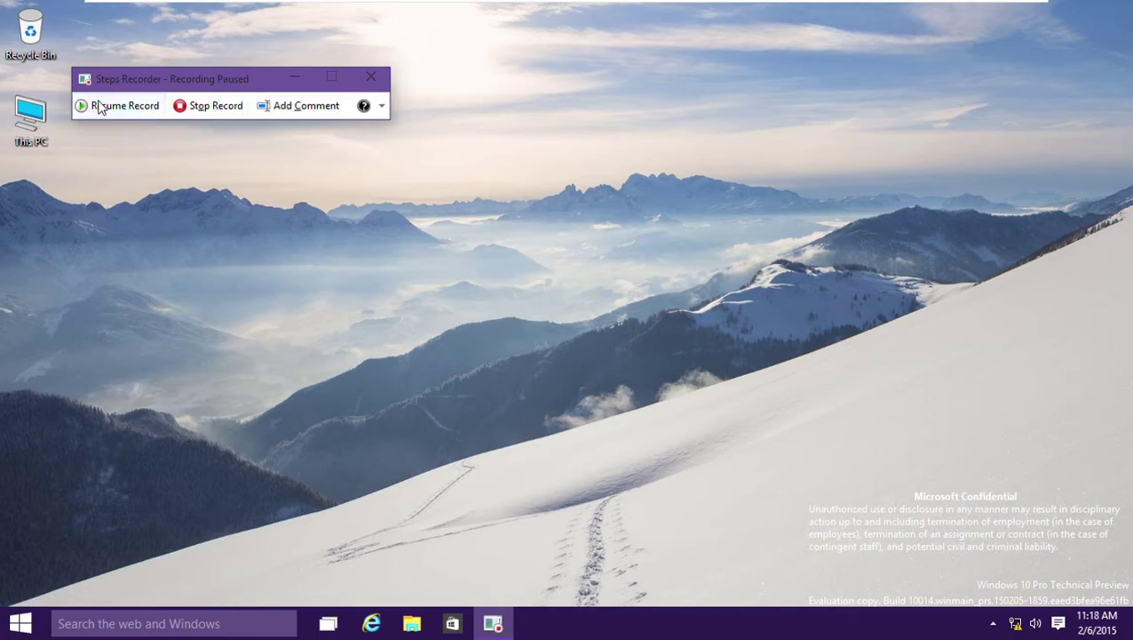
left_click(121, 109)
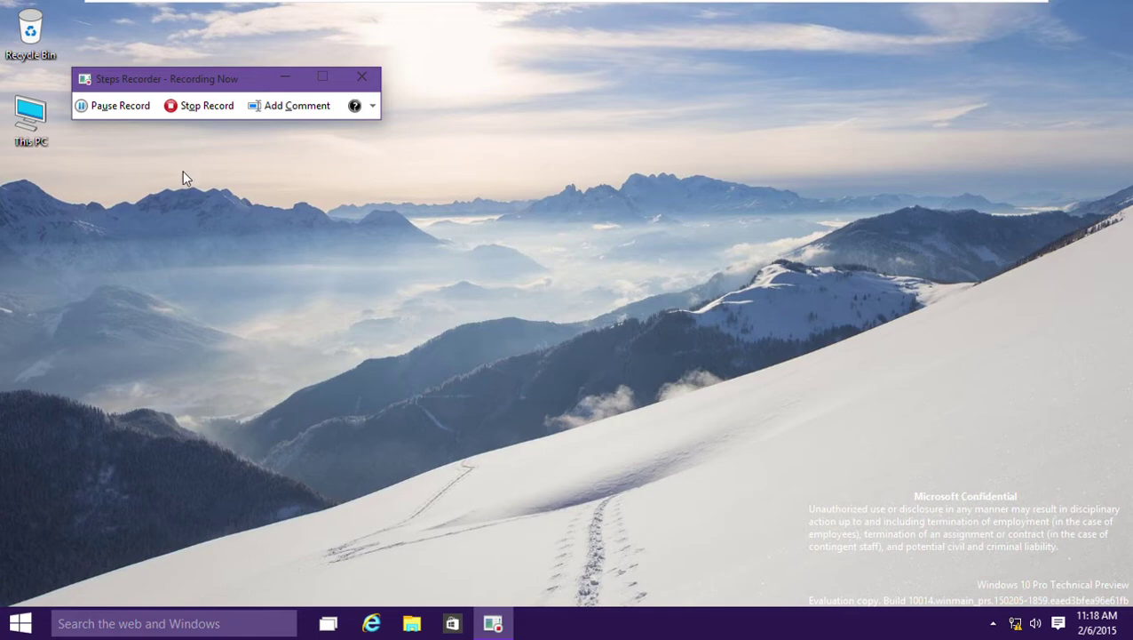
left_click(197, 113)
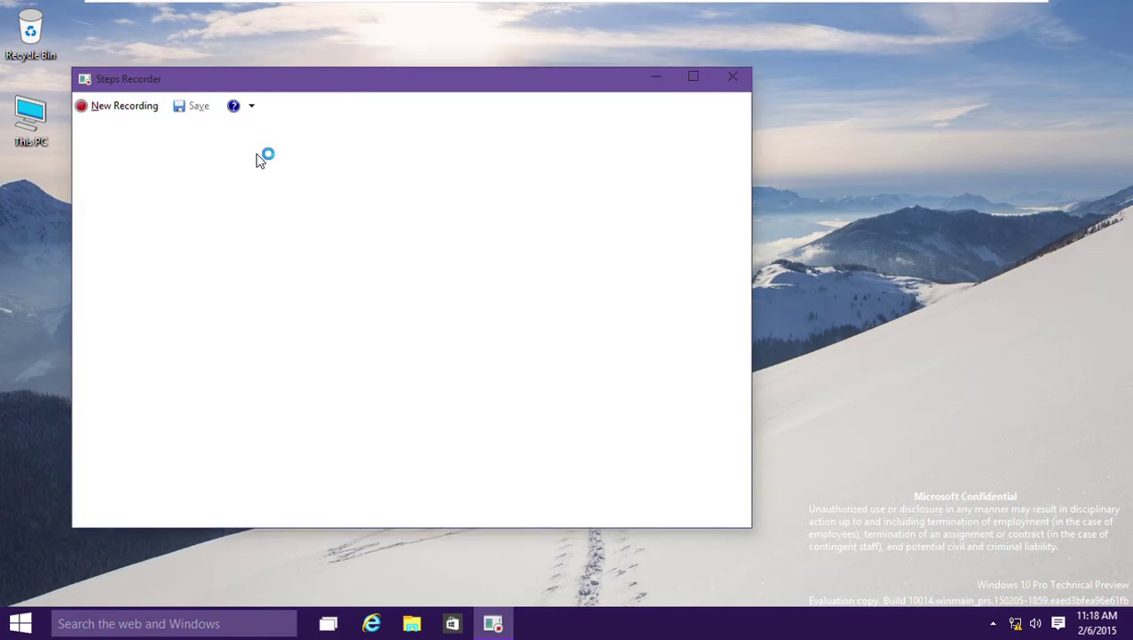
left_click_drag(737, 204, 570, 222)
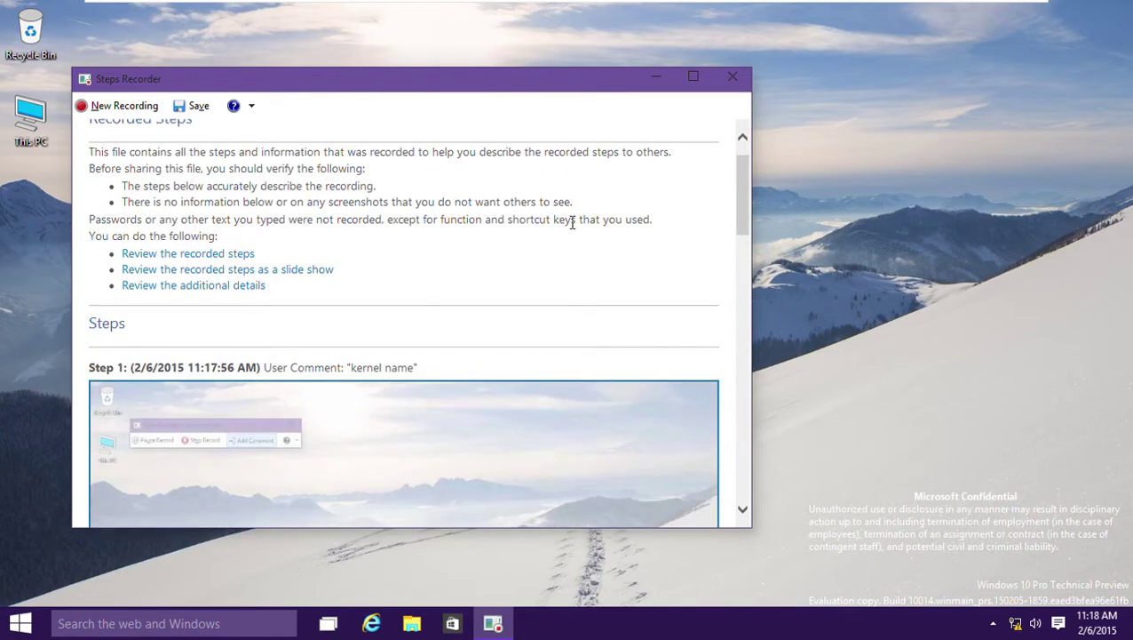
Step: Start a new steps recording without saving the current one, and stop it right away
left_click(124, 107)
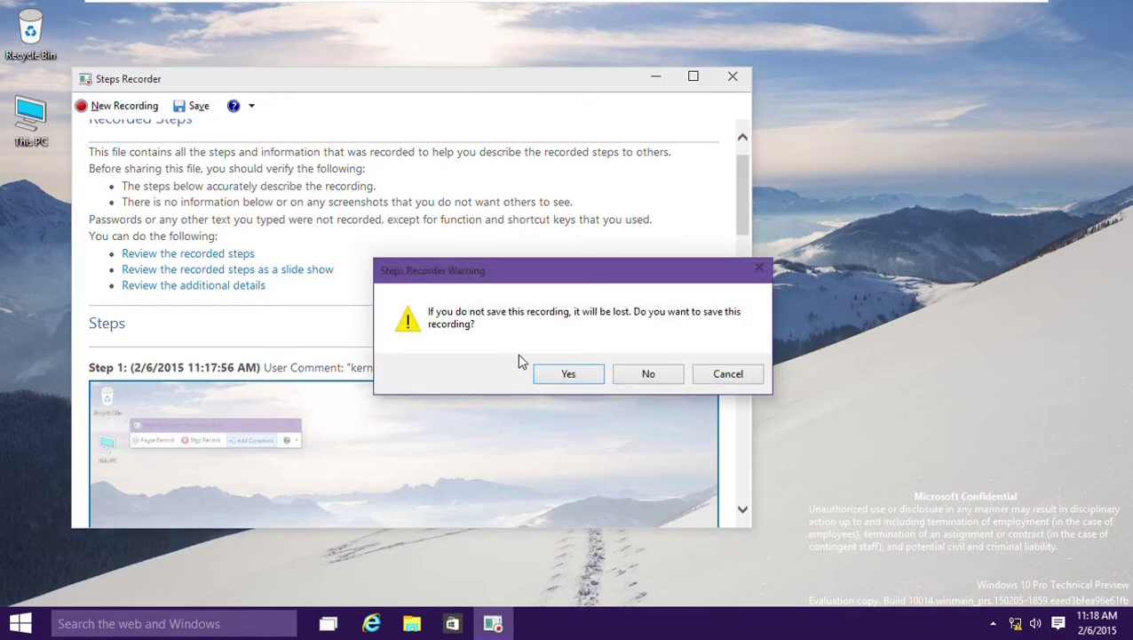
left_click(614, 374)
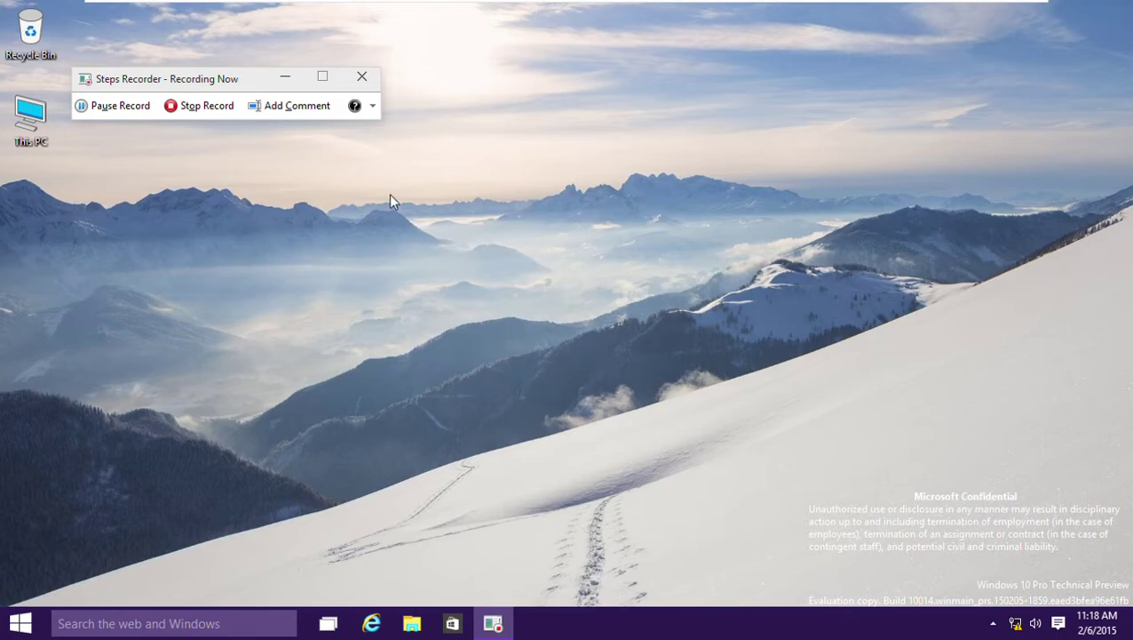
left_click(223, 114)
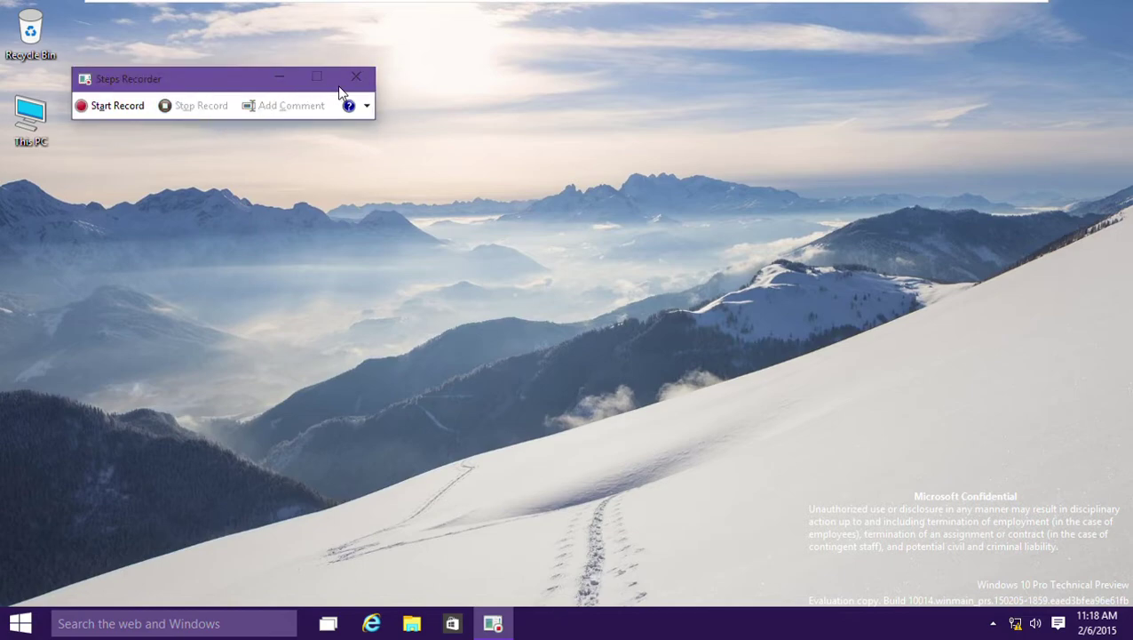
Step: Record another steps session containing the comment "kernel name" and stop it to show the recorded steps
left_click(144, 106)
left_click(267, 106)
type("ke")
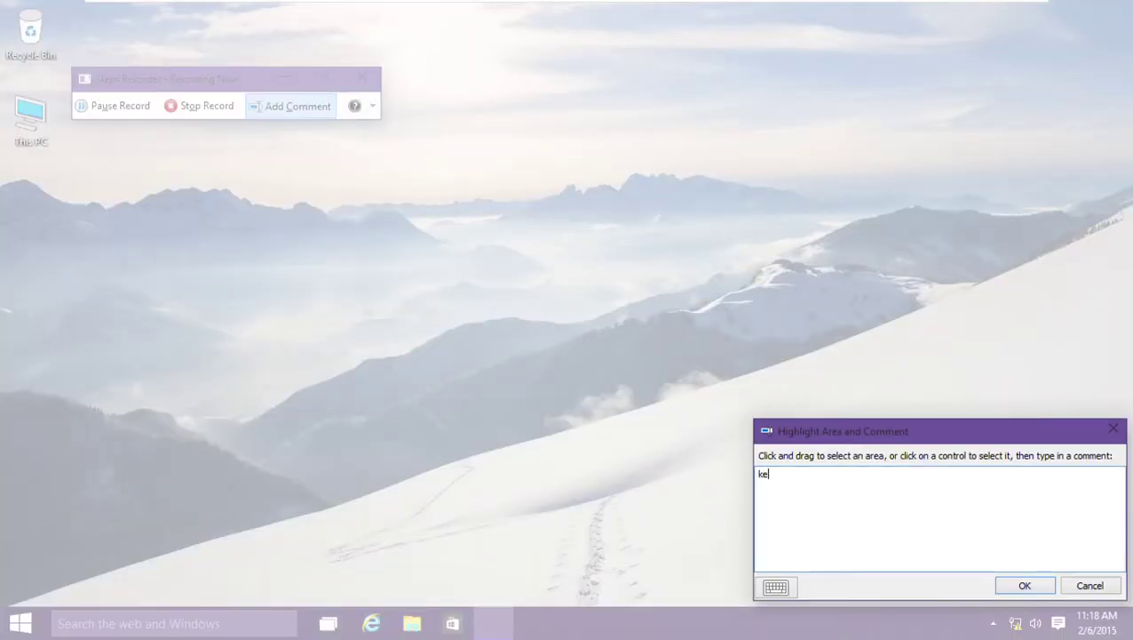
type("rnel name")
key("Return")
left_click(1013, 593)
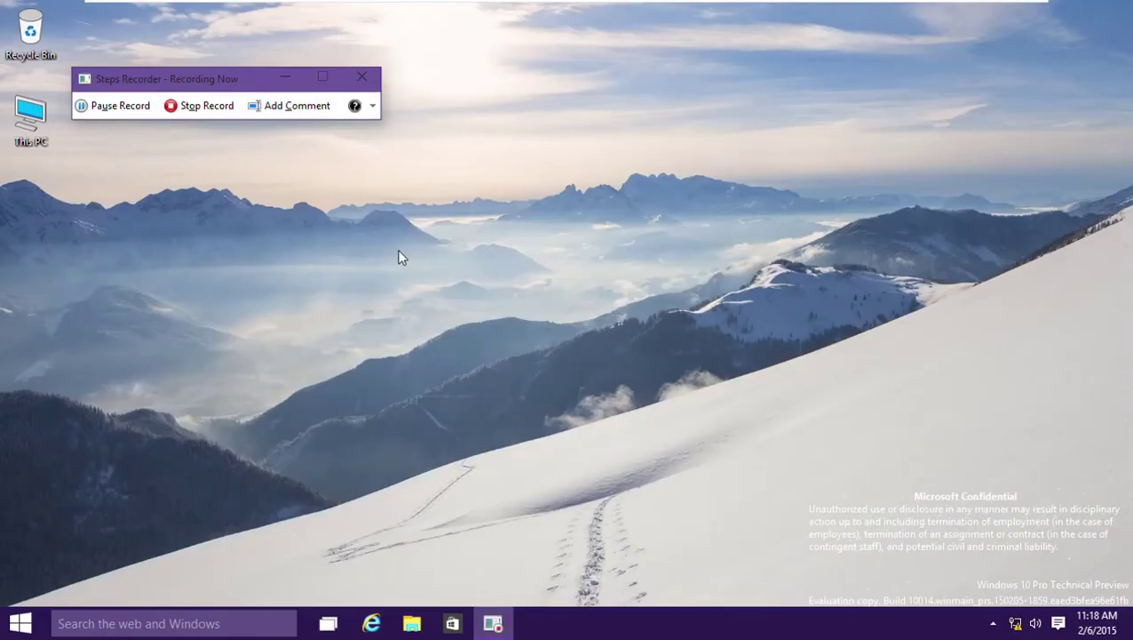
left_click(126, 103)
left_click(217, 104)
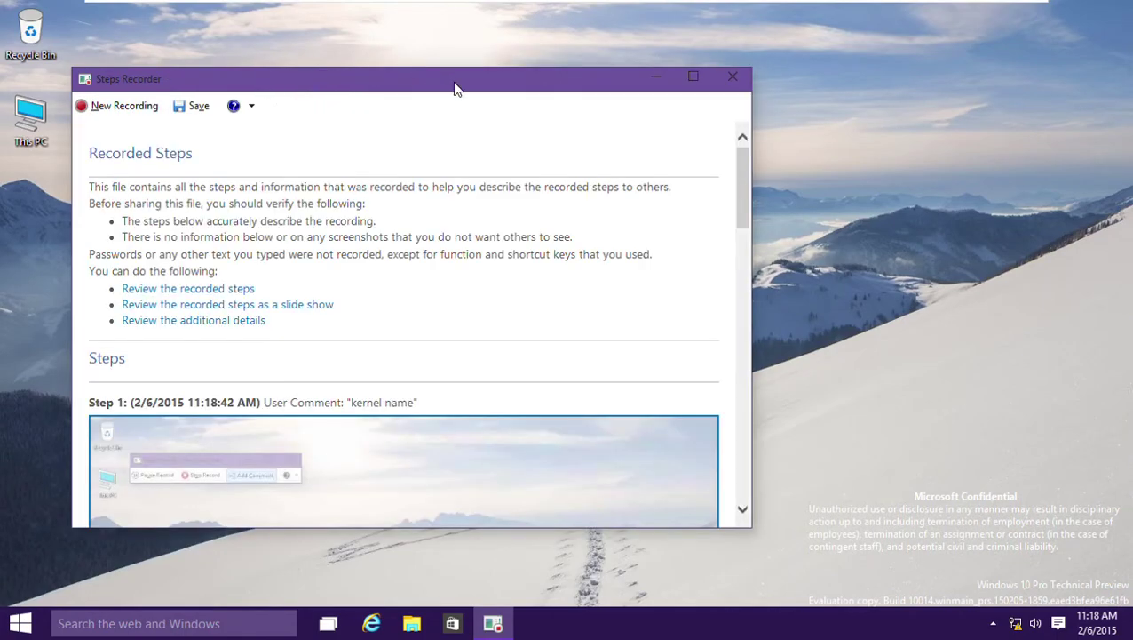
Step: Maximize the Steps Recorder window and examine the recorded step, its enlarged screenshot and the additional details section
left_click(695, 80)
scroll(544, 302, "down", 6)
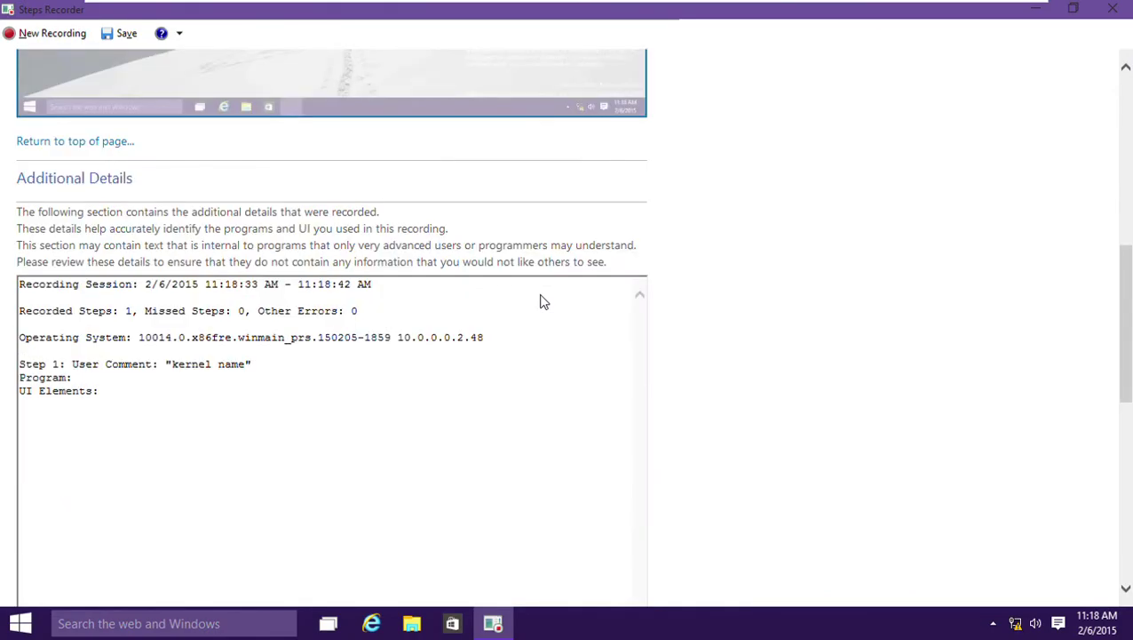
scroll(543, 302, "up", 1)
scroll(544, 302, "up", 15)
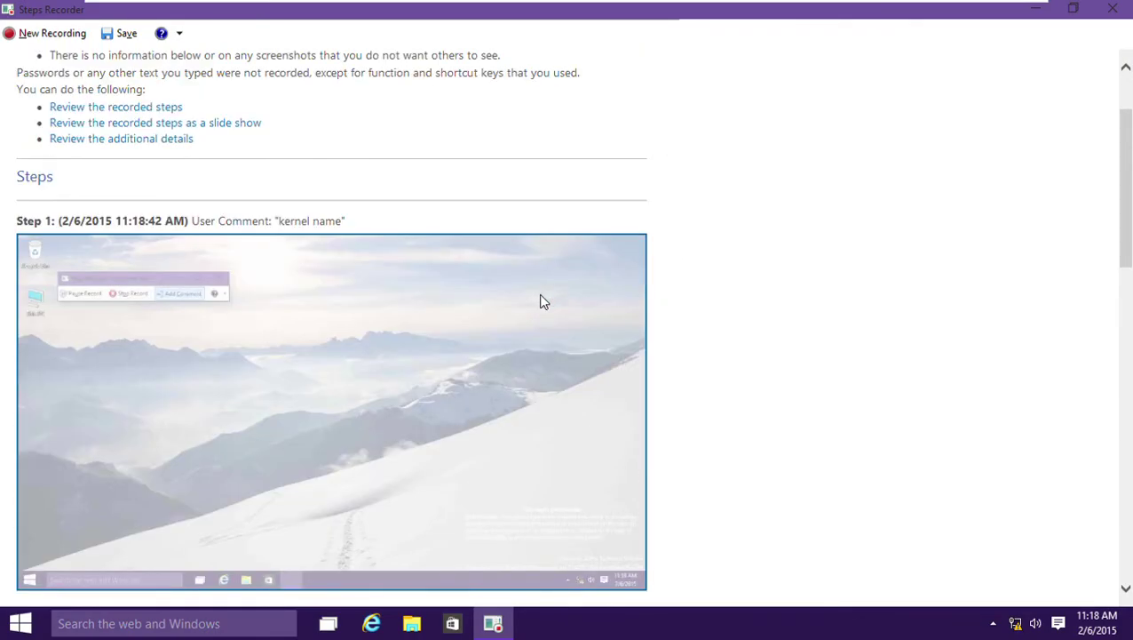
left_click(544, 302)
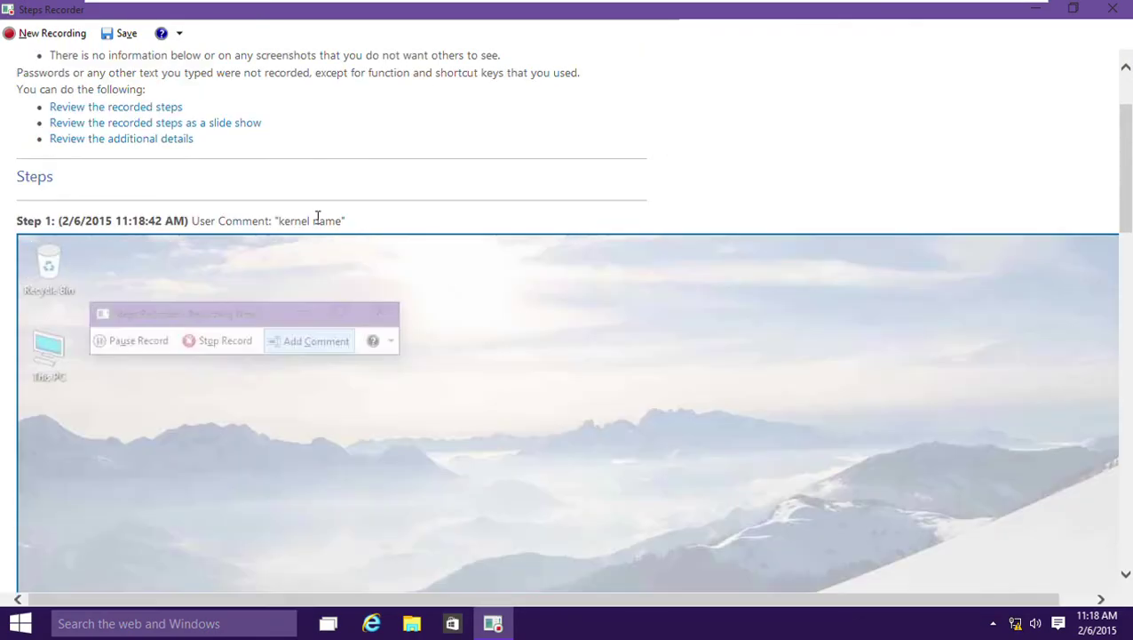
scroll(364, 311, "down", 9)
scroll(358, 293, "up", 3)
scroll(358, 288, "up", 10)
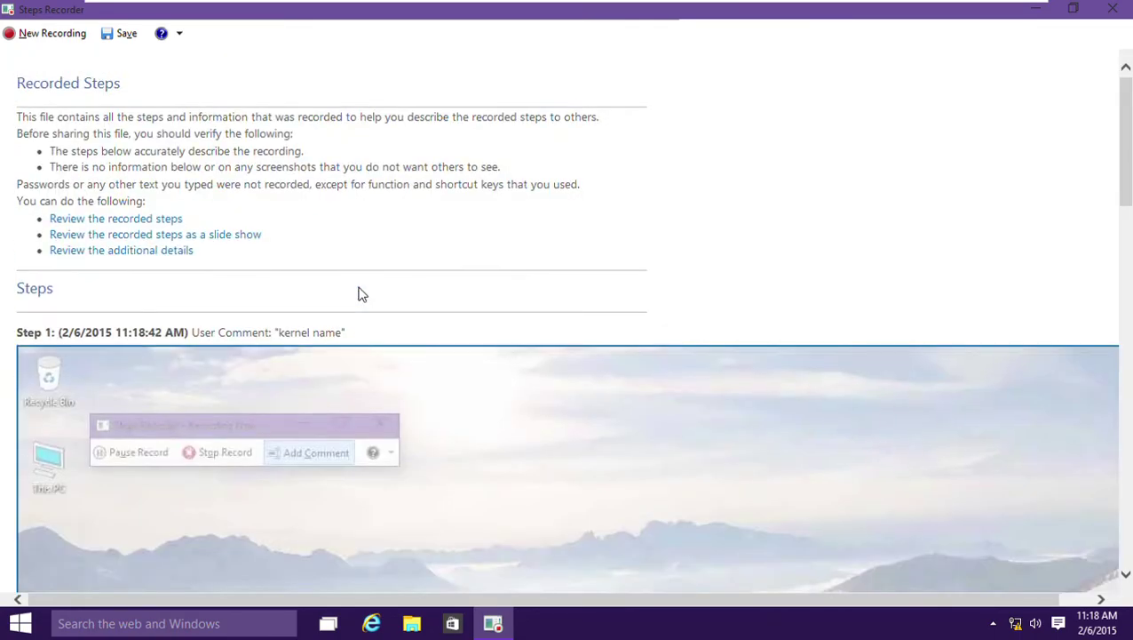
left_click_drag(591, 598, 653, 600)
scroll(717, 551, "down", 10)
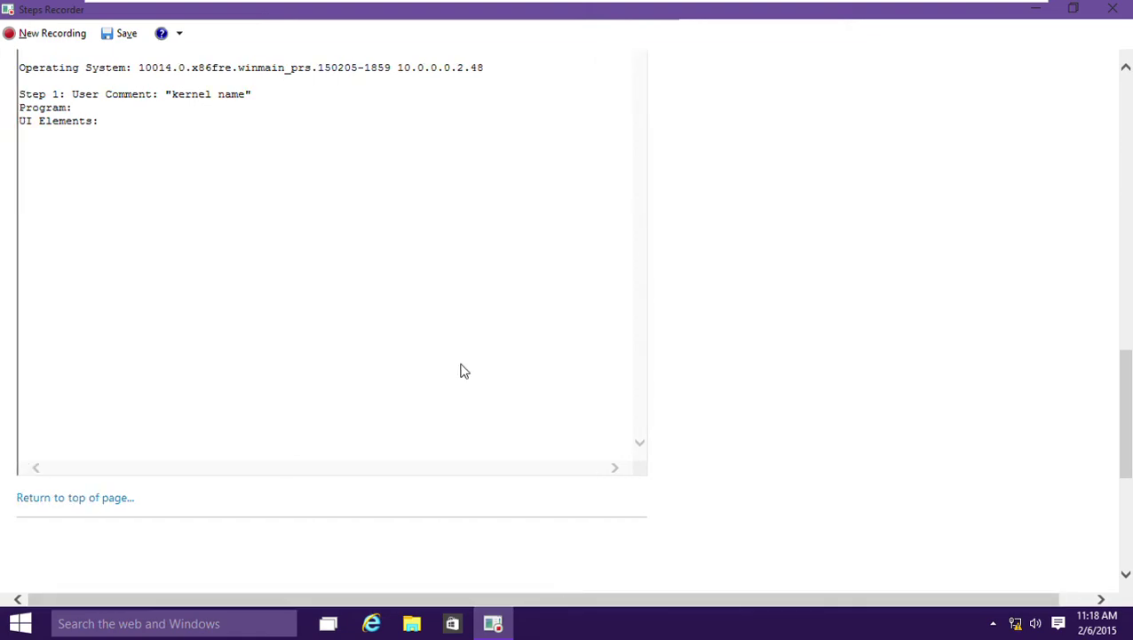
scroll(460, 370, "up", 10)
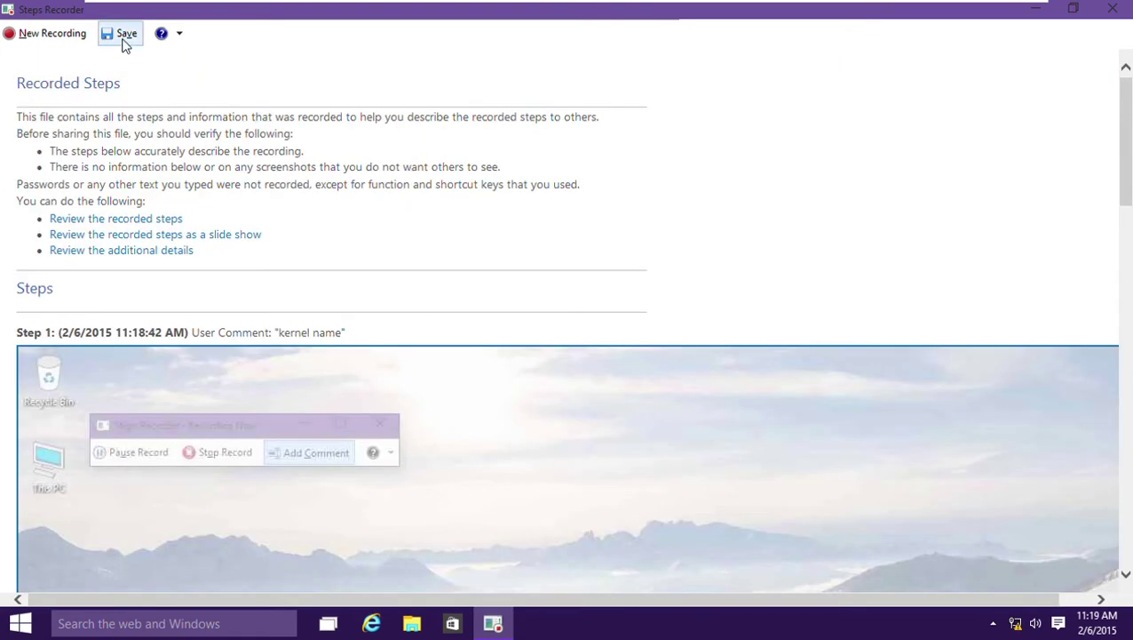
Step: Save the steps recording as a ZIP file named video in the Videos folder and close Steps Recorder
left_click(124, 37)
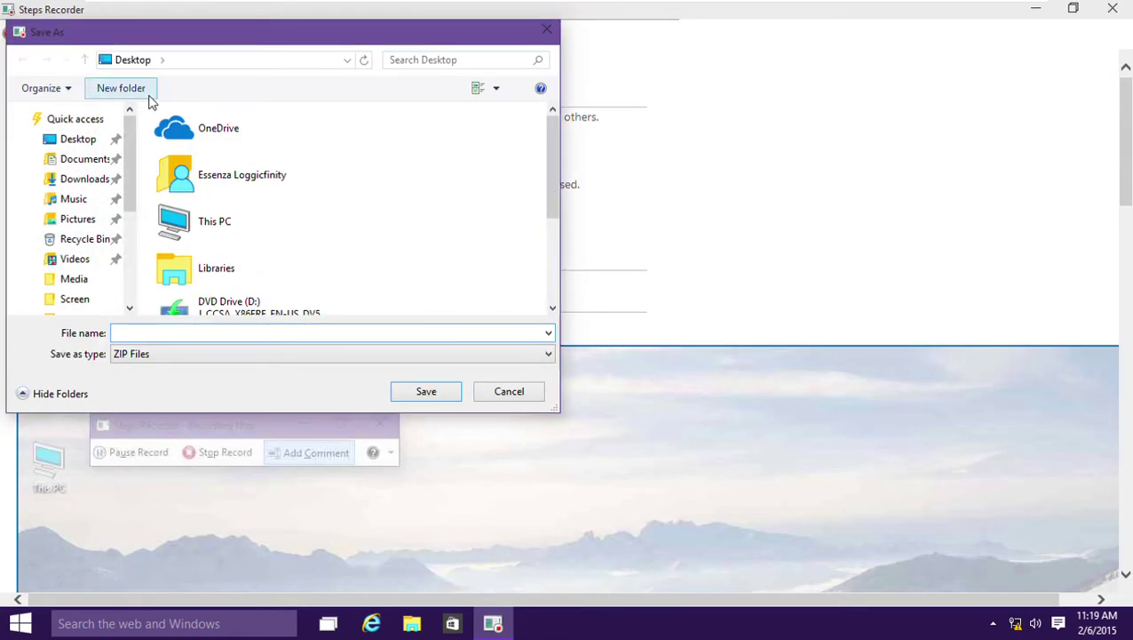
left_click(77, 260)
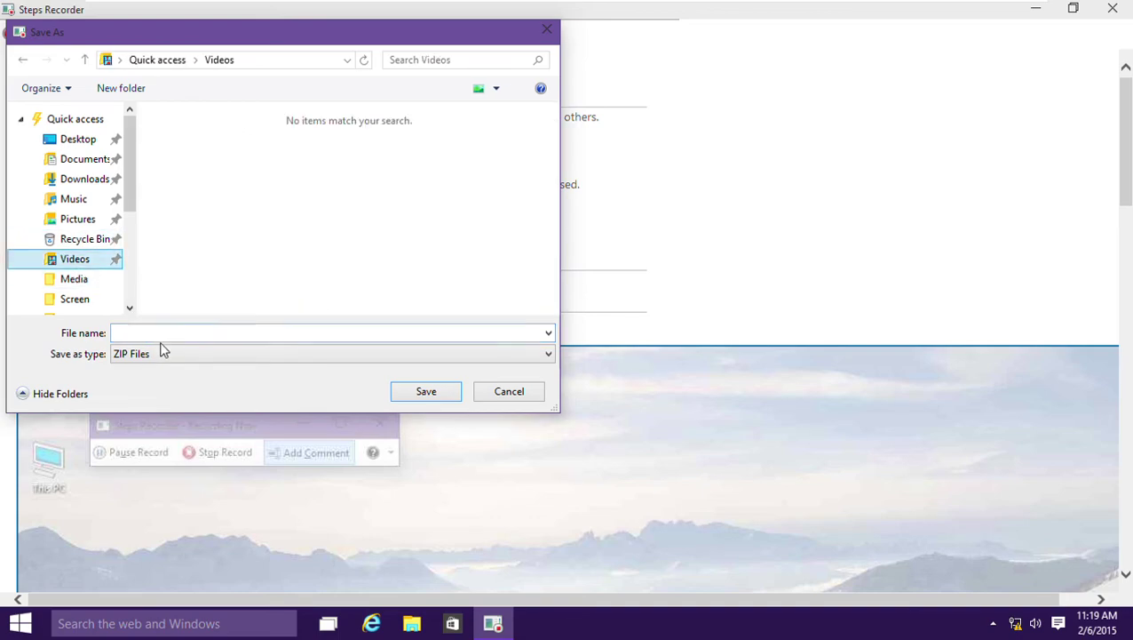
left_click(158, 337)
type("vide")
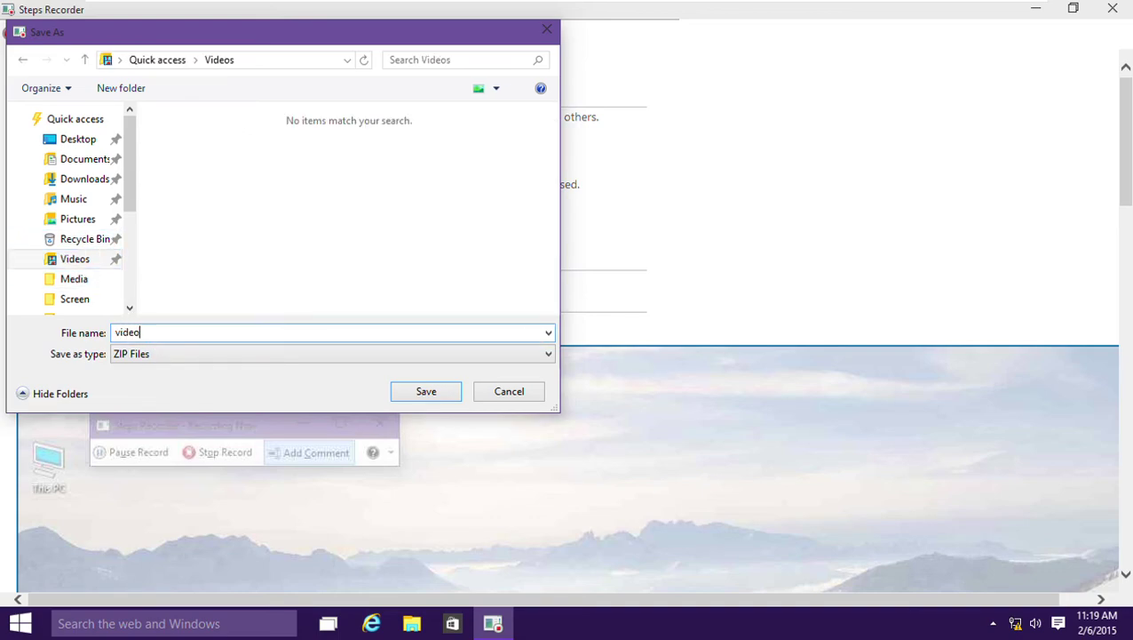
type("o")
key("Return")
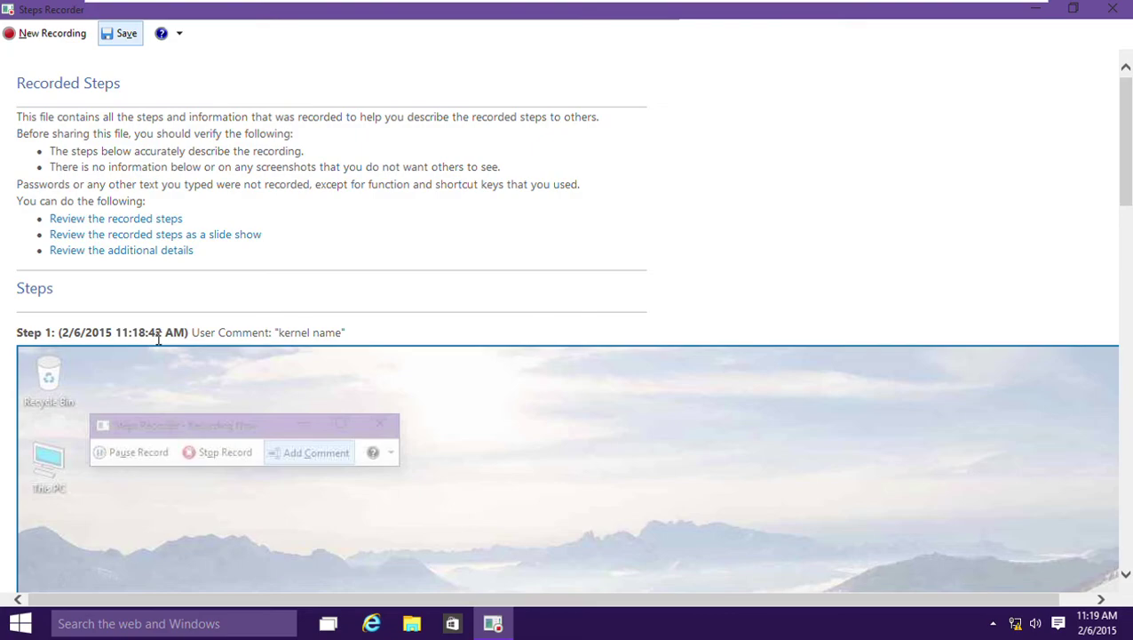
key("alt+F4")
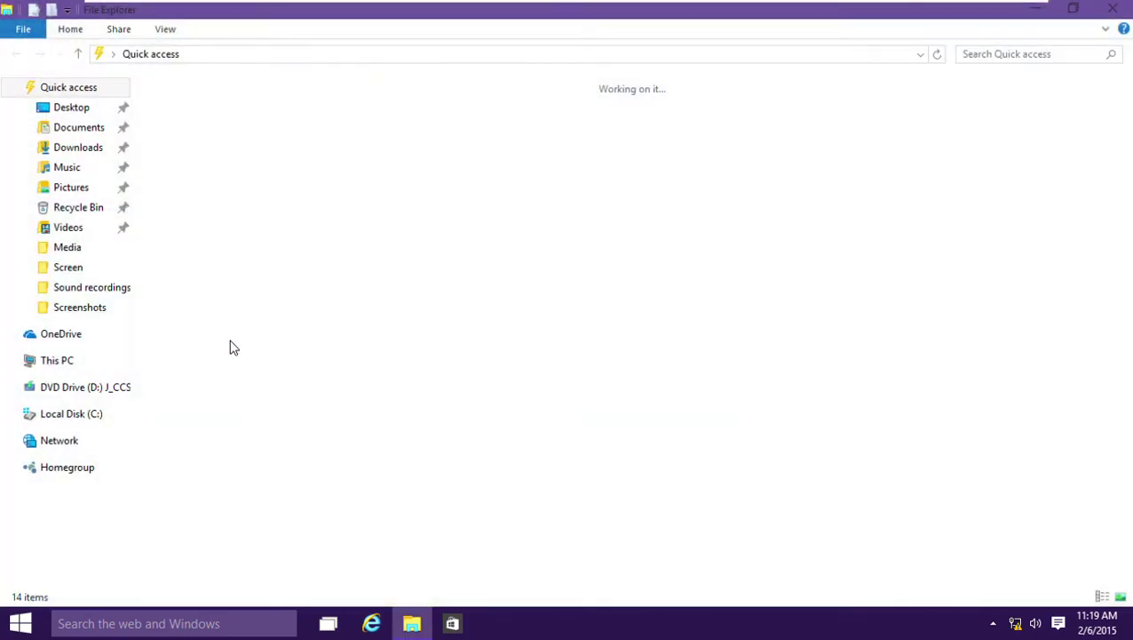
Step: Open the recording inside the video ZIP file from the Videos folder in File Explorer, look it over and close it
left_click(71, 228)
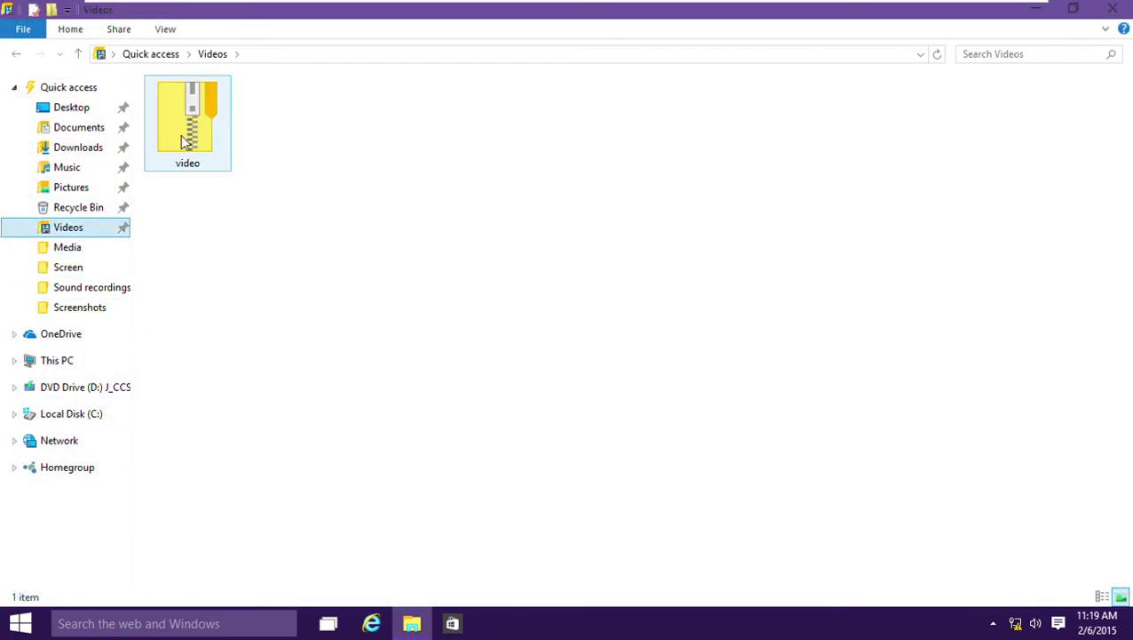
double_click(180, 142)
left_click(189, 111)
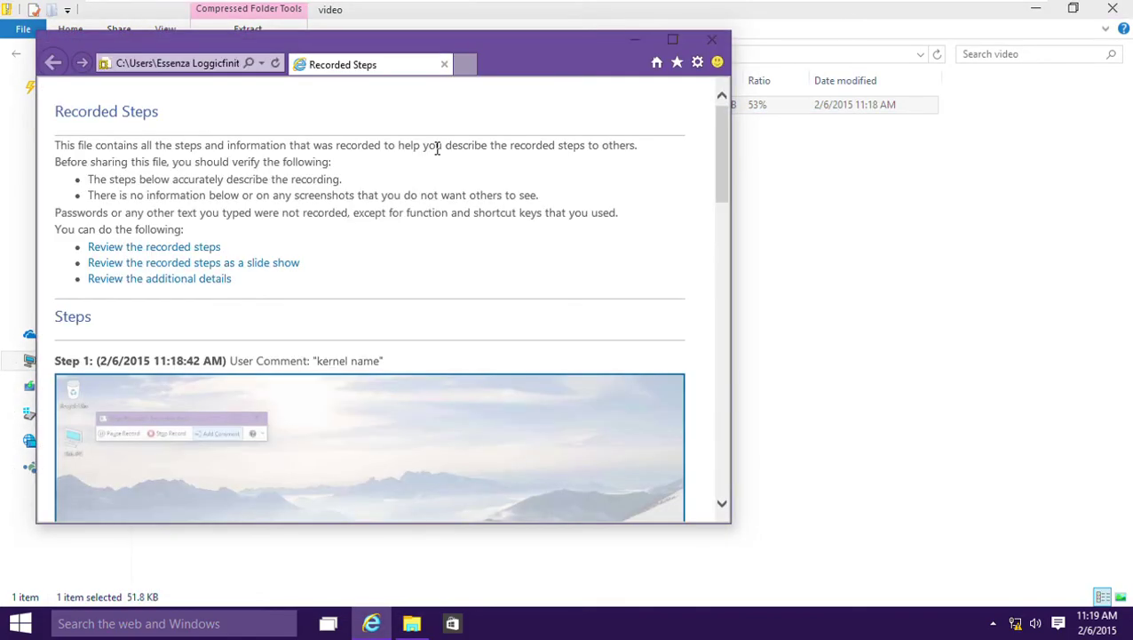
left_click_drag(720, 199, 724, 85)
key("alt+F4")
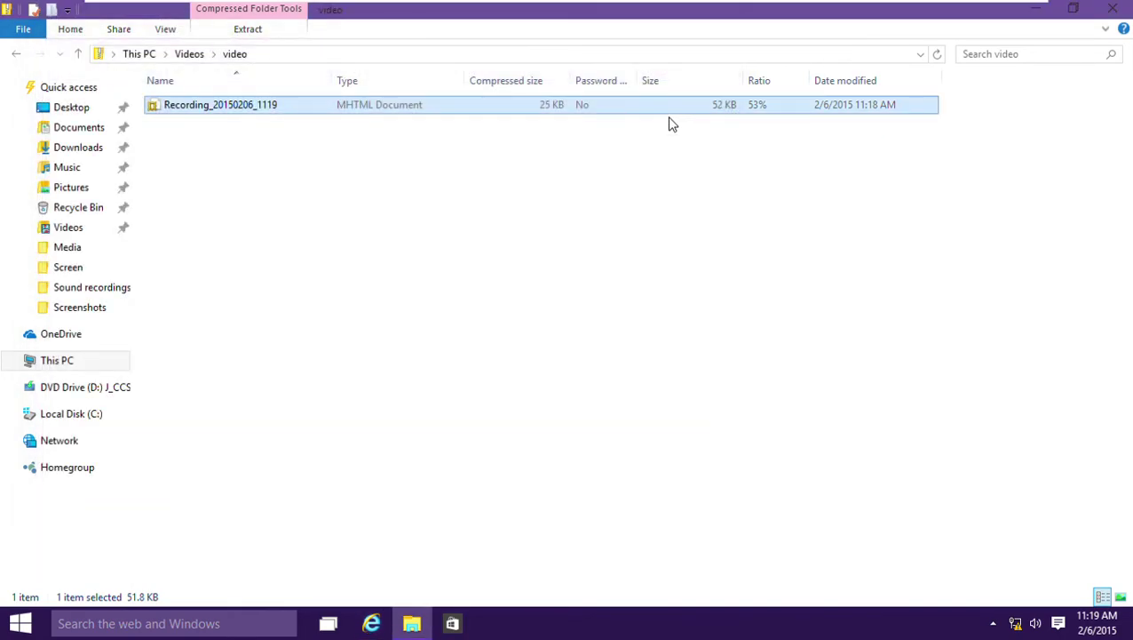
Step: Delete the video ZIP file from the Videos folder and show the desktop
left_click(185, 53)
key("Delete")
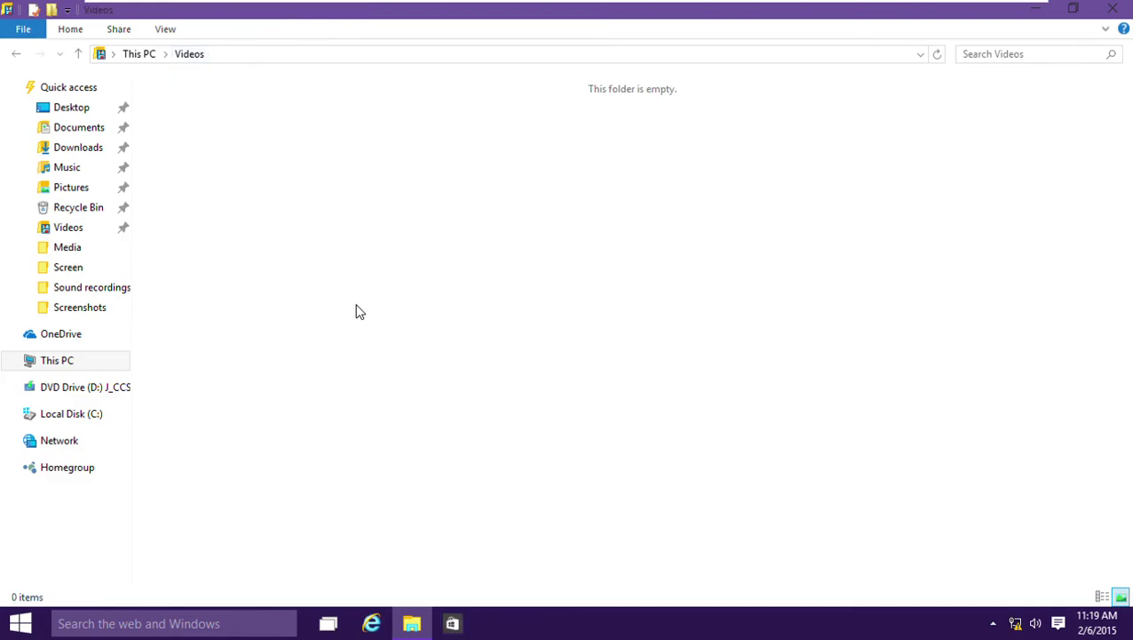
key("super+d")
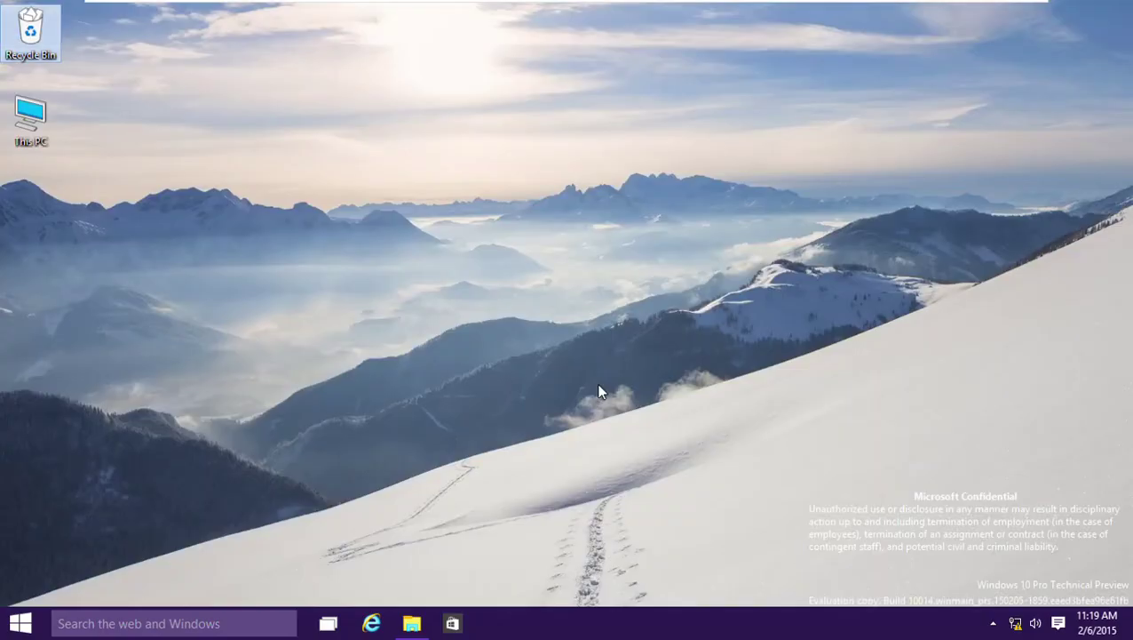
Step: Empty the Recycle Bin and close the File Explorer window showing the Videos folder
right_click(29, 50)
key("Down")
key("Down")
key("Down")
key("Return")
key("Return")
left_click(411, 622)
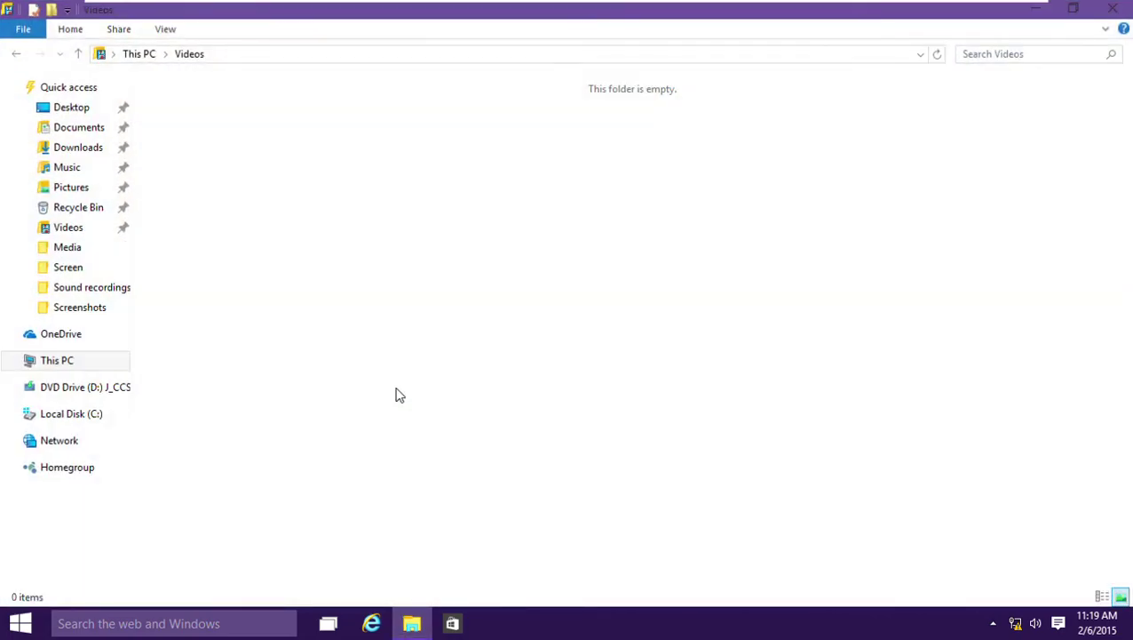
key("super")
left_click(396, 389)
Step: Launch the On-Screen Keyboard from the Windows Ease of Access group among all installed apps
left_click(20, 623)
left_click(32, 588)
scroll(46, 493, "down", 15)
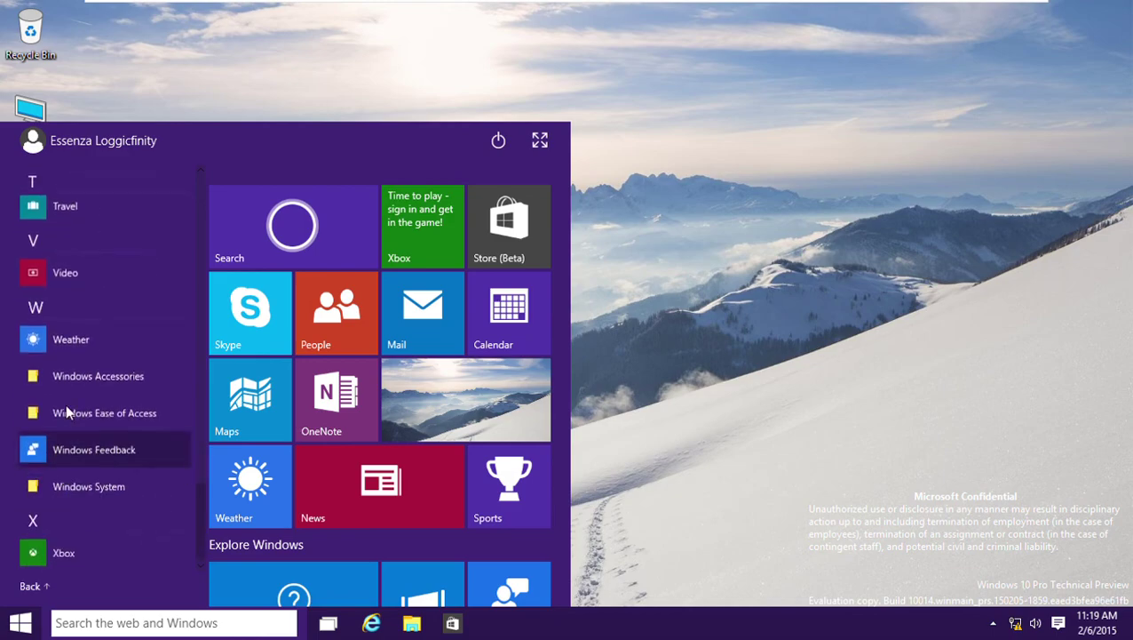
left_click(75, 415)
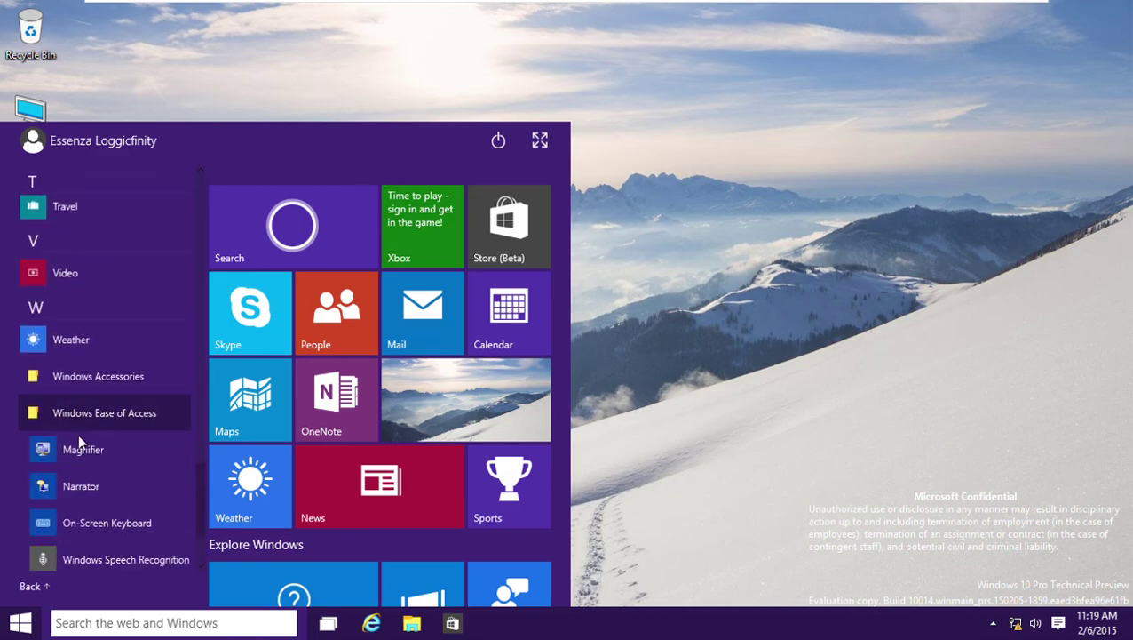
left_click(96, 524)
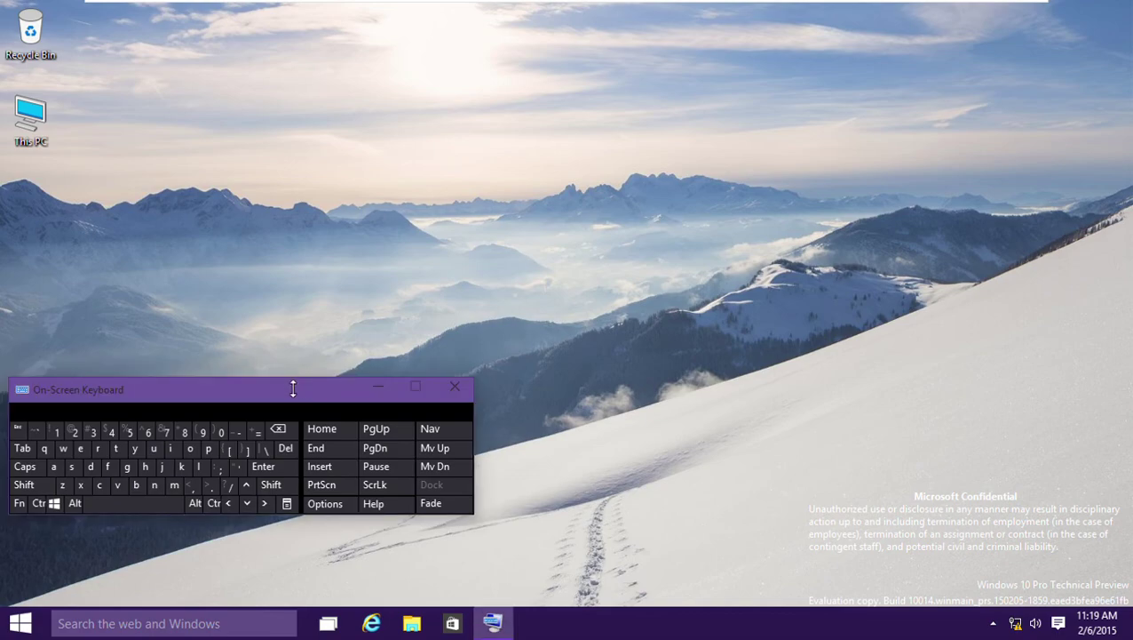
Step: Move the On-Screen Keyboard toward the middle of the desktop, try its letter g and close it
left_click_drag(289, 394, 489, 303)
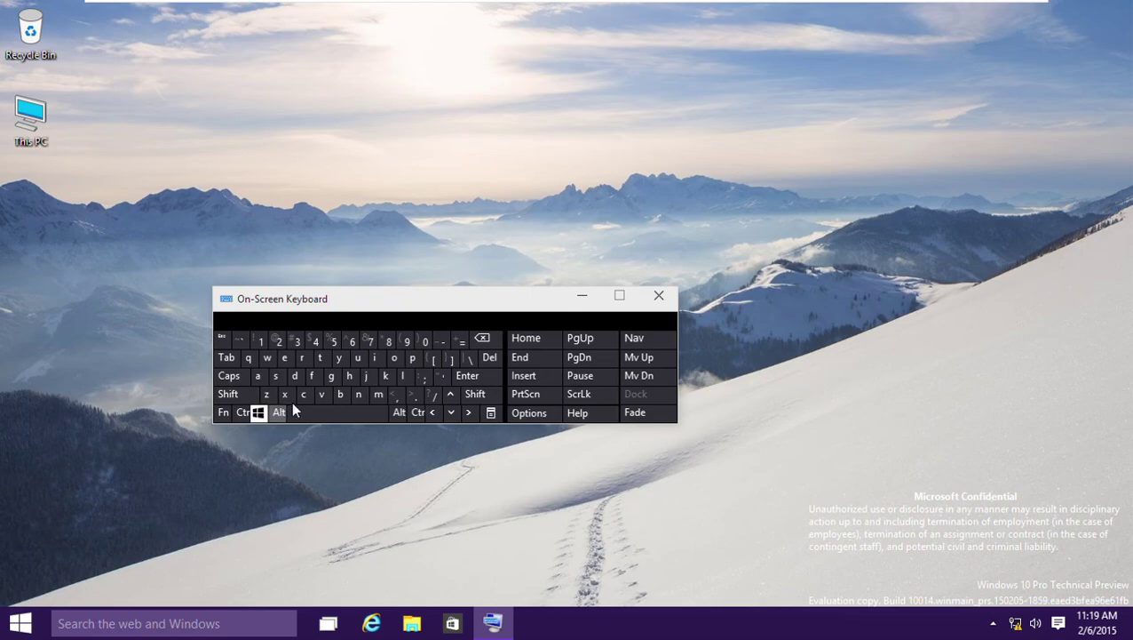
left_click(332, 378)
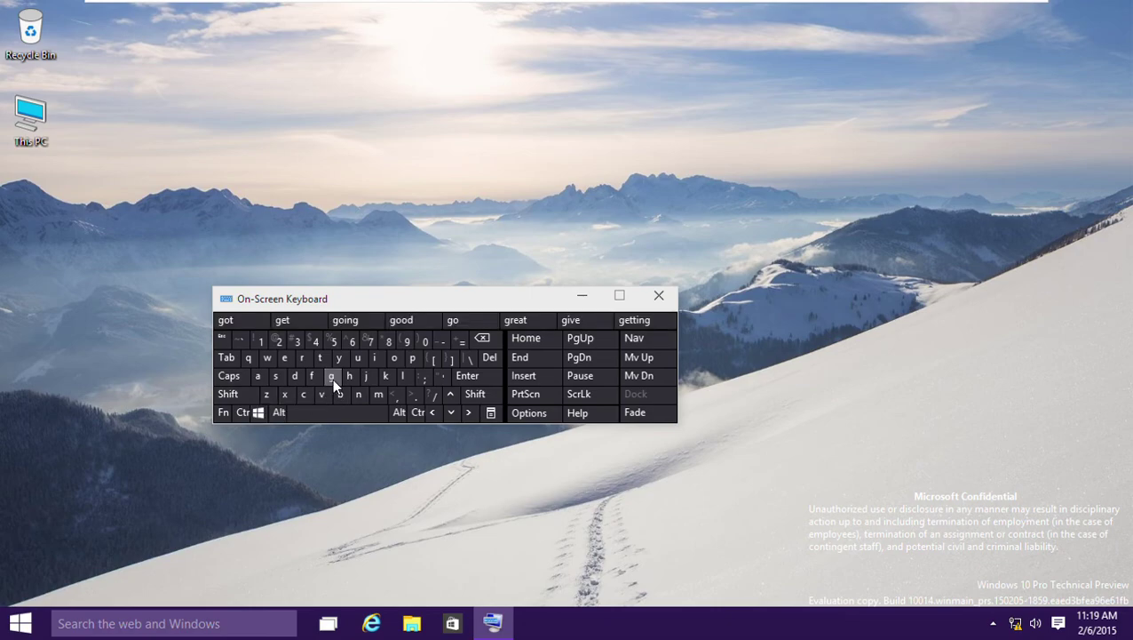
left_click(658, 297)
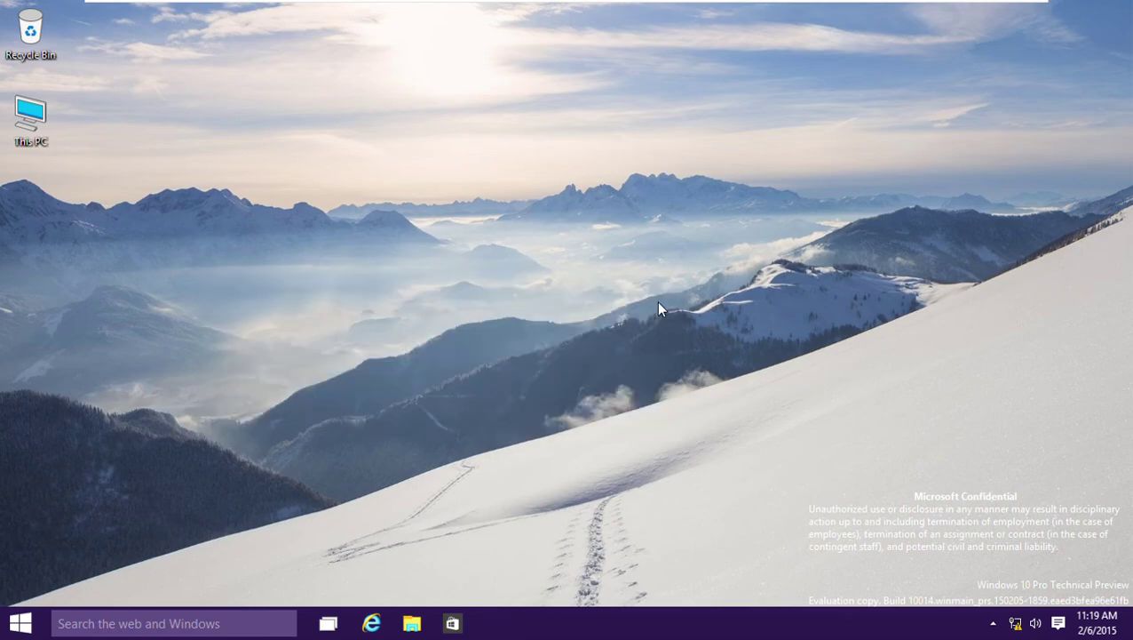